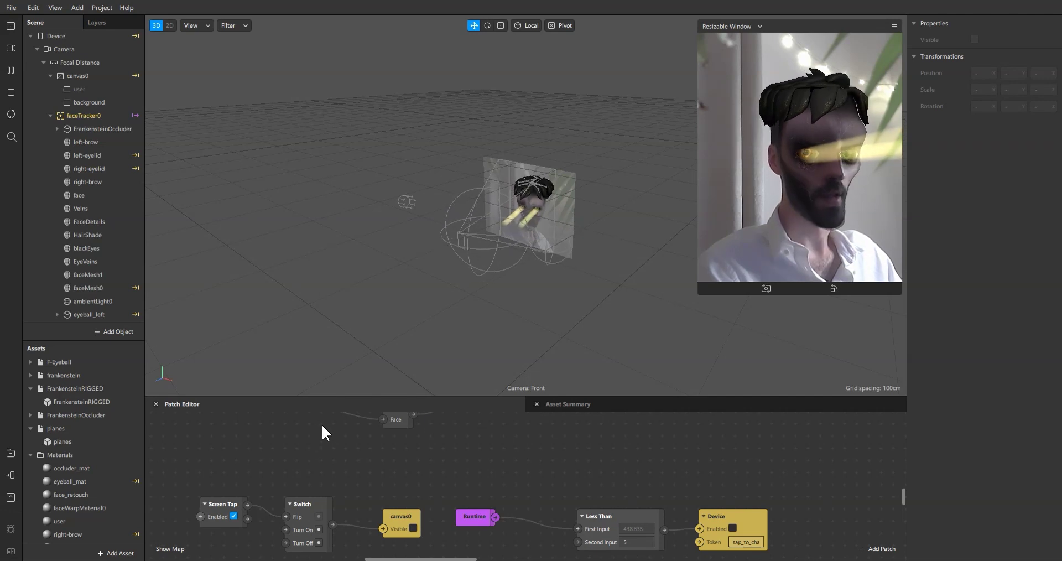
Collapse and re-expand the FrankensteinRIGGED asset folder, then scroll down the Scene panel
{"action": "left_click", "coordinate": [30, 389]}
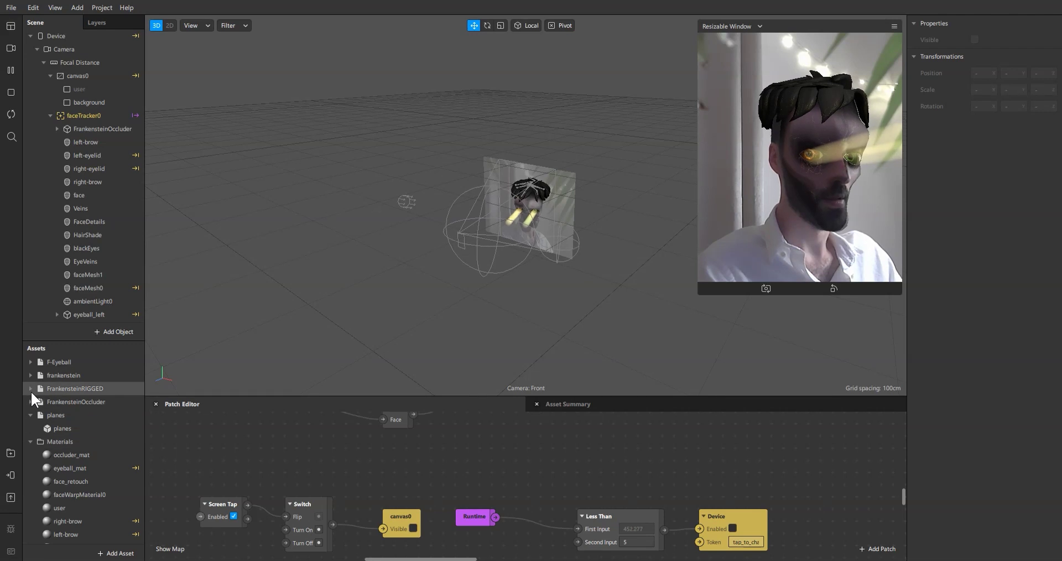
{"action": "left_click", "coordinate": [31, 389]}
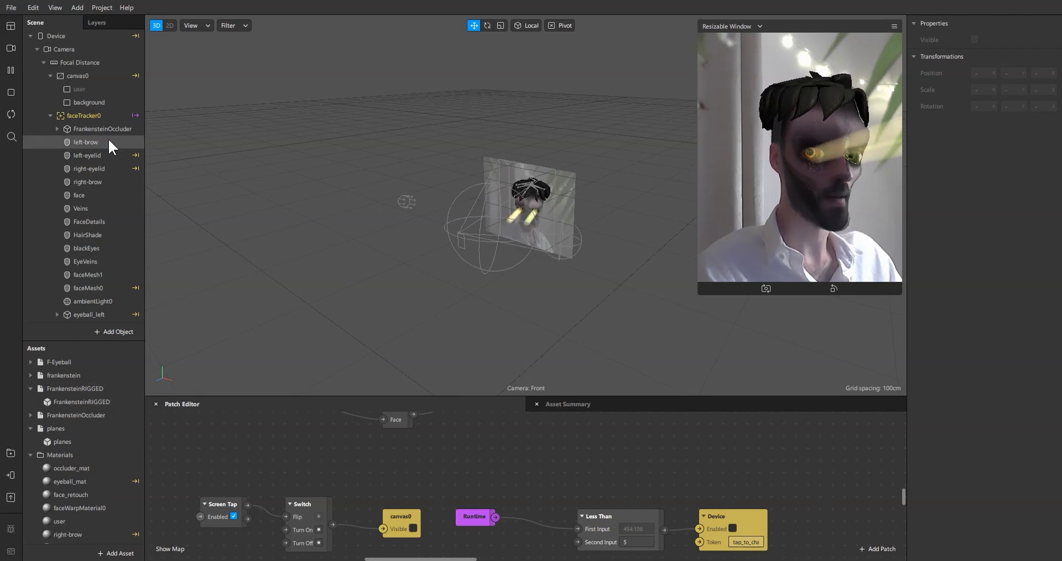
{"action": "scroll", "coordinate": [88, 145], "scroll_direction": "down", "scroll_amount": 4}
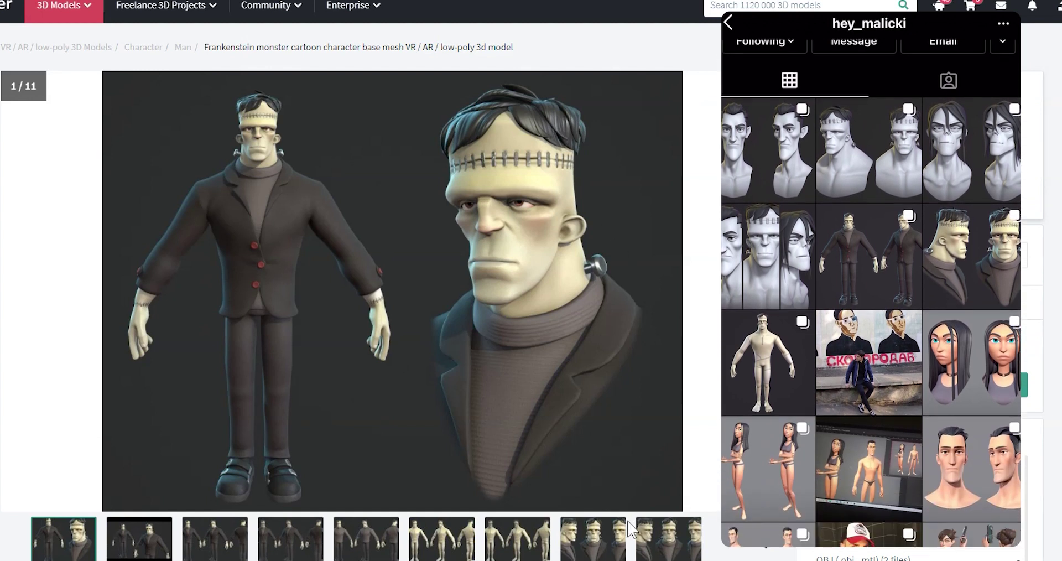
Browse the Frankenstein model's preview images 8 and 9, then images 1, 2 and 3
{"action": "left_click", "coordinate": [607, 545]}
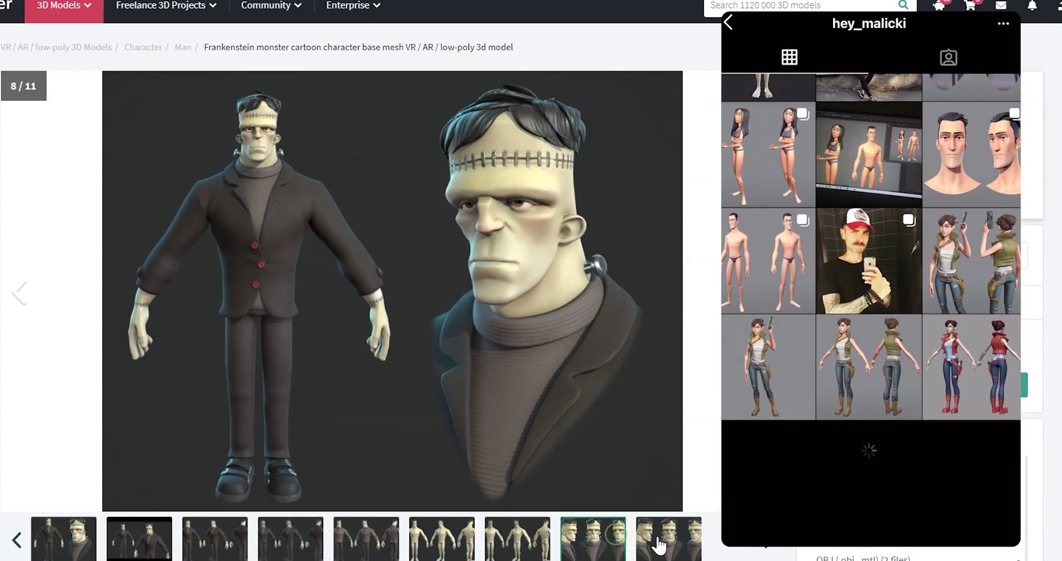
{"action": "left_click", "coordinate": [660, 545]}
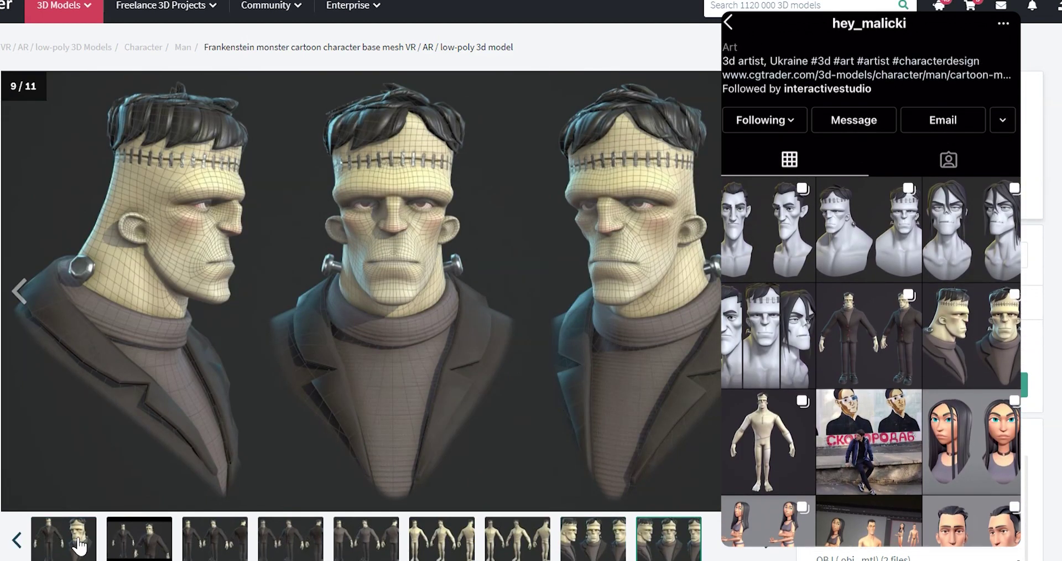
{"action": "left_click", "coordinate": [78, 545]}
{"action": "left_click", "coordinate": [147, 540]}
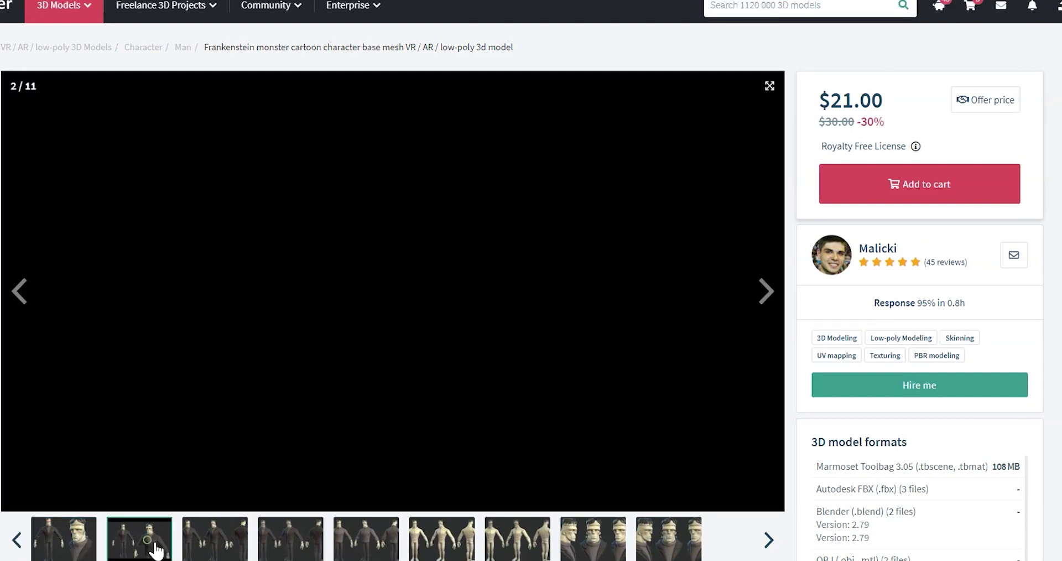
{"action": "left_click", "coordinate": [237, 543]}
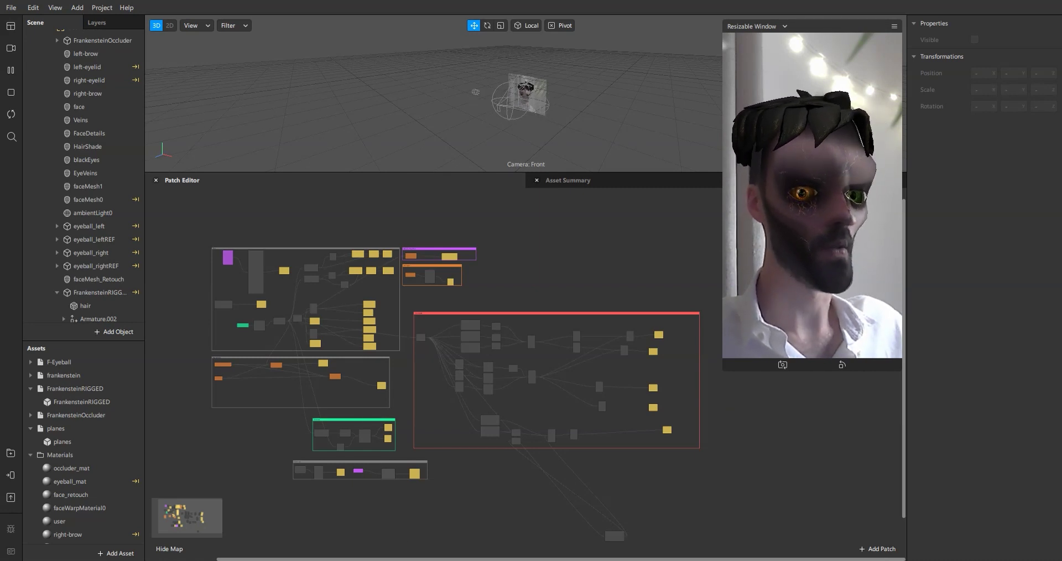
Bring the Blender window over Spark AR Studio, then switch to the 7546.jpg reference photo
{"action": "left_click_drag", "start_coordinate": [1061, 55], "coordinate": [553, 1]}
{"action": "key", "text": "alt+Tab"}
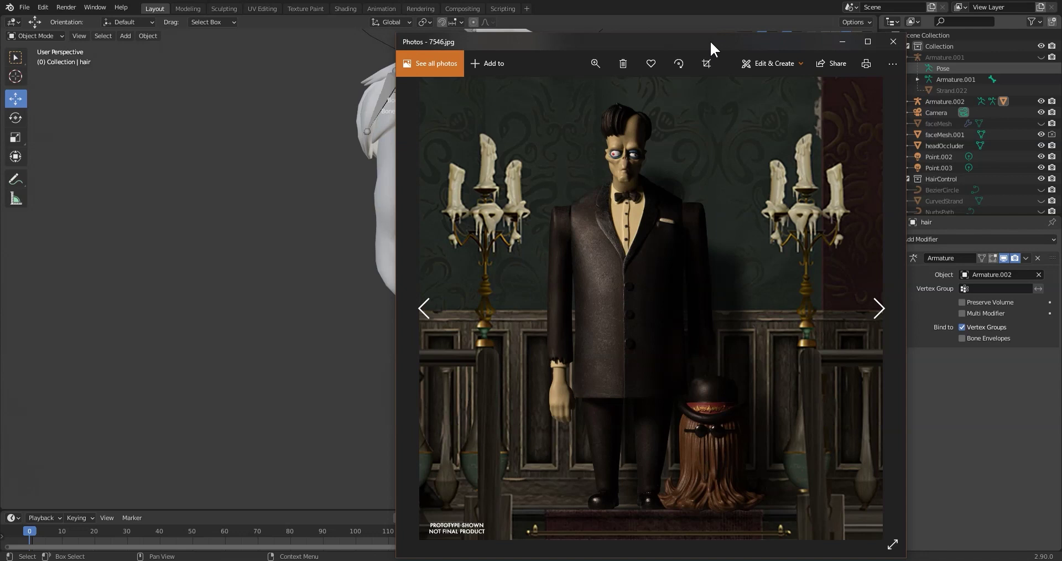
Move the reference photos aside, minimize 7546.jpg and close the giphy.gif window
{"action": "left_click_drag", "start_coordinate": [691, 42], "coordinate": [471, 30]}
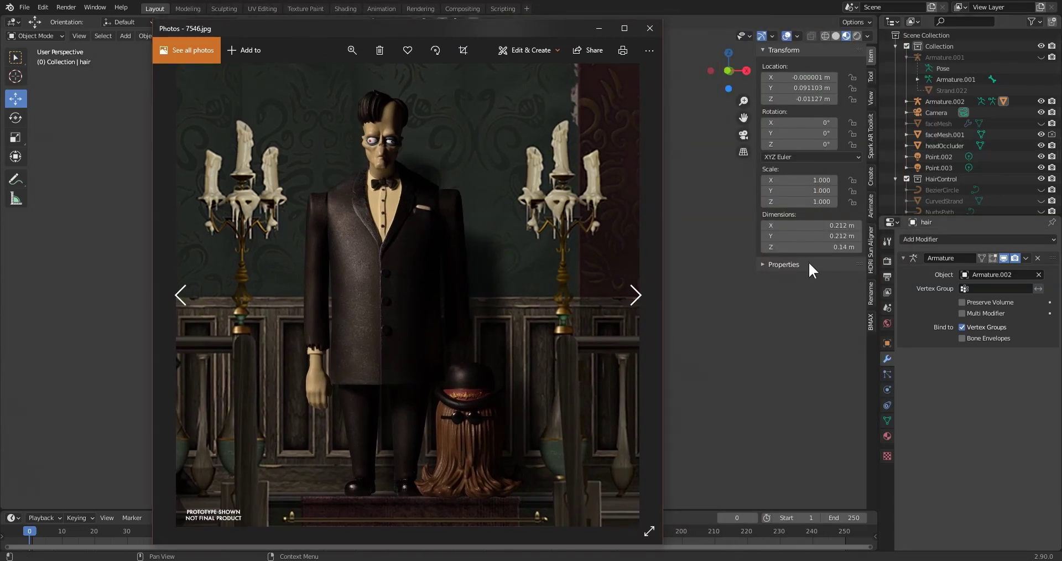
{"action": "scroll", "coordinate": [382, 146], "scroll_direction": "up", "scroll_amount": 3}
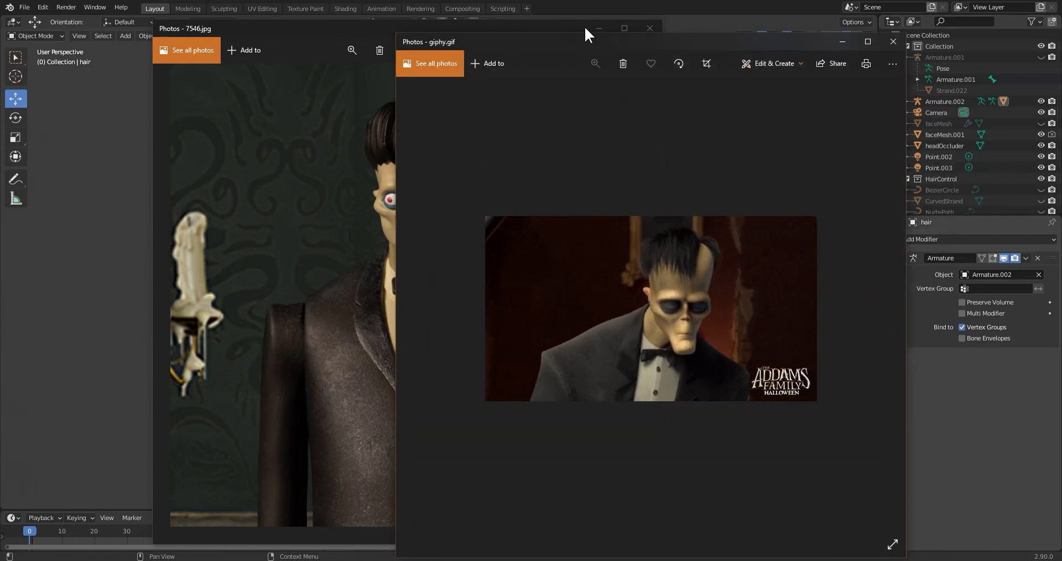
{"action": "left_click", "coordinate": [600, 27]}
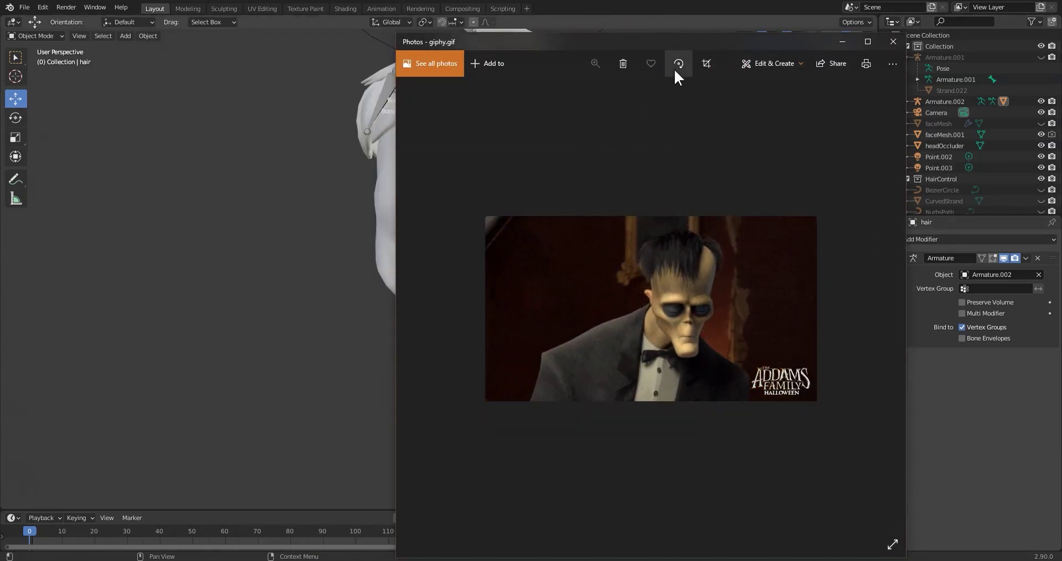
{"action": "left_click_drag", "start_coordinate": [683, 42], "coordinate": [354, 36]}
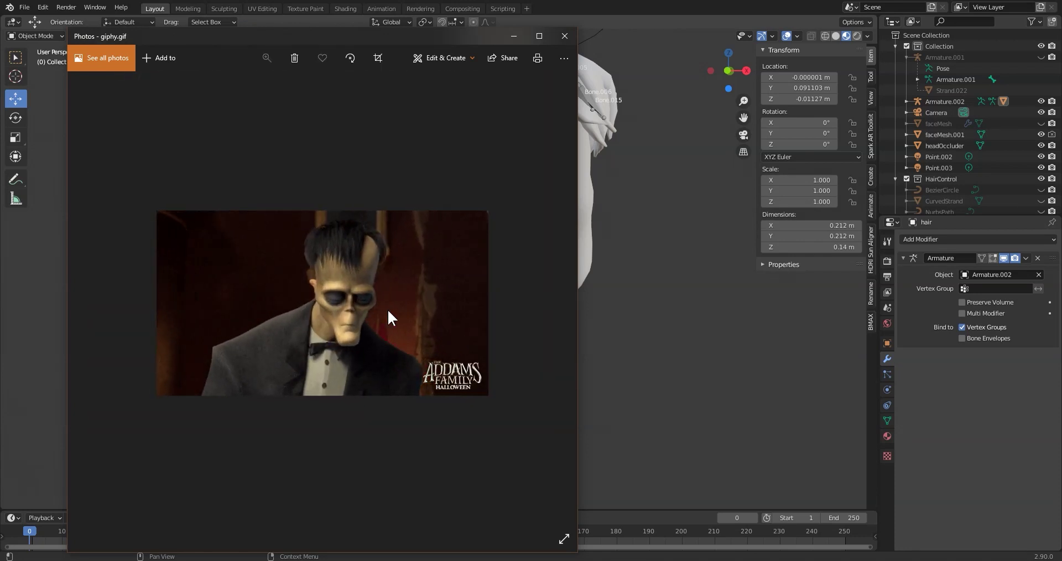
{"action": "left_click", "coordinate": [564, 36]}
Orbit to a near-frontal view, hide faceMesh.001 and the camera, then show and select faceMesh
{"action": "scroll", "coordinate": [543, 338], "scroll_direction": "down", "scroll_amount": 2}
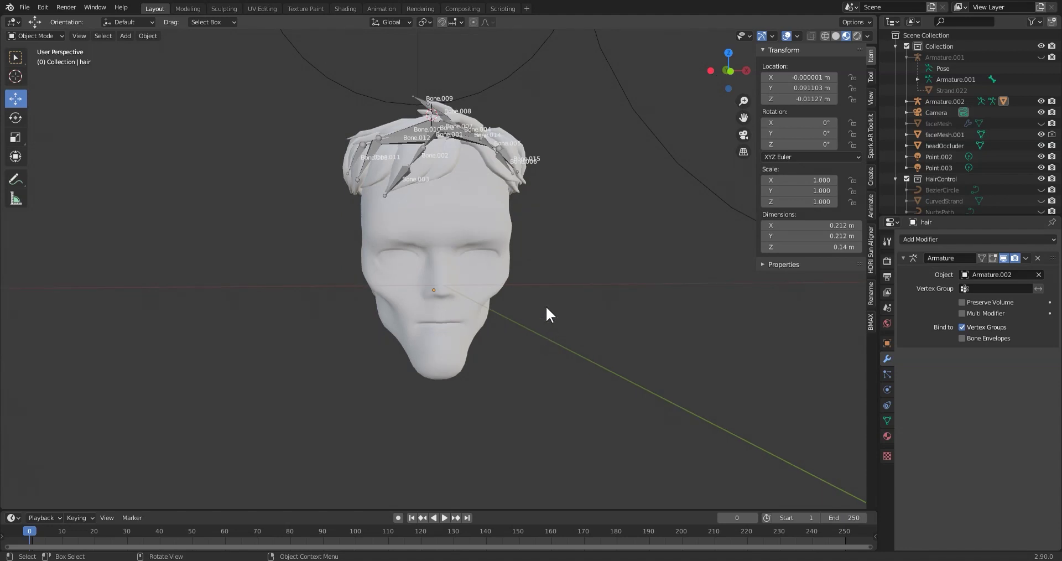
{"action": "middle_click_drag", "start_coordinate": [543, 307], "coordinate": [584, 324]}
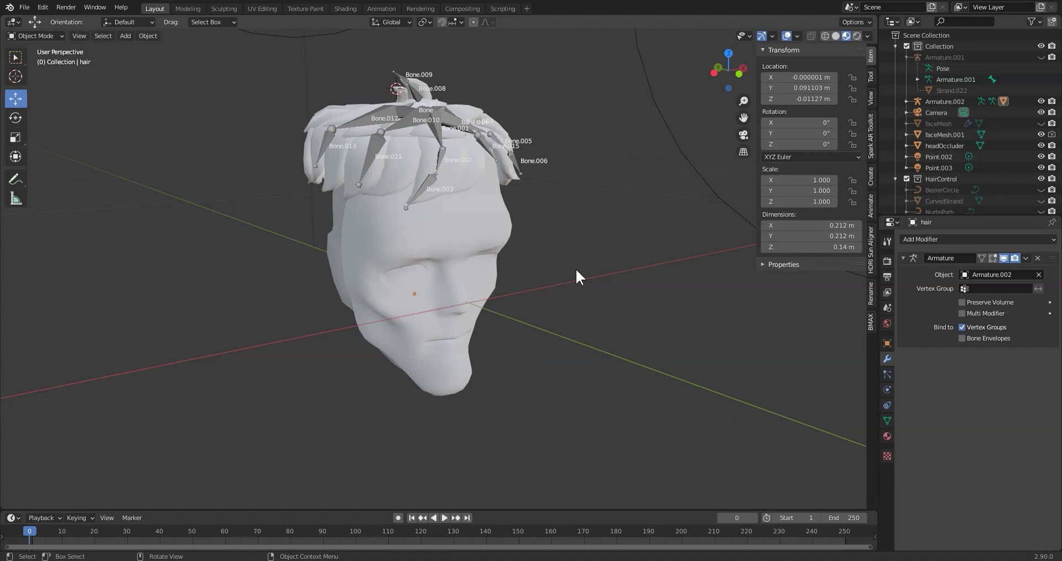
{"action": "middle_click_drag", "start_coordinate": [572, 269], "coordinate": [640, 285]}
{"action": "scroll", "coordinate": [598, 302], "scroll_direction": "up", "scroll_amount": 3}
{"action": "scroll", "coordinate": [640, 286], "scroll_direction": "down", "scroll_amount": 1}
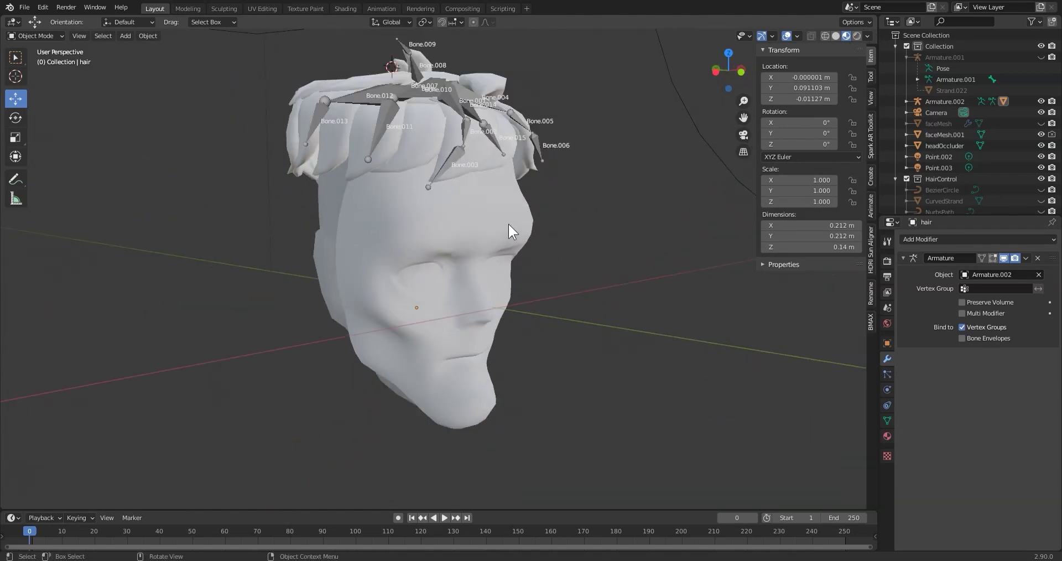
{"action": "left_click", "coordinate": [945, 135]}
{"action": "left_click", "coordinate": [1041, 134]}
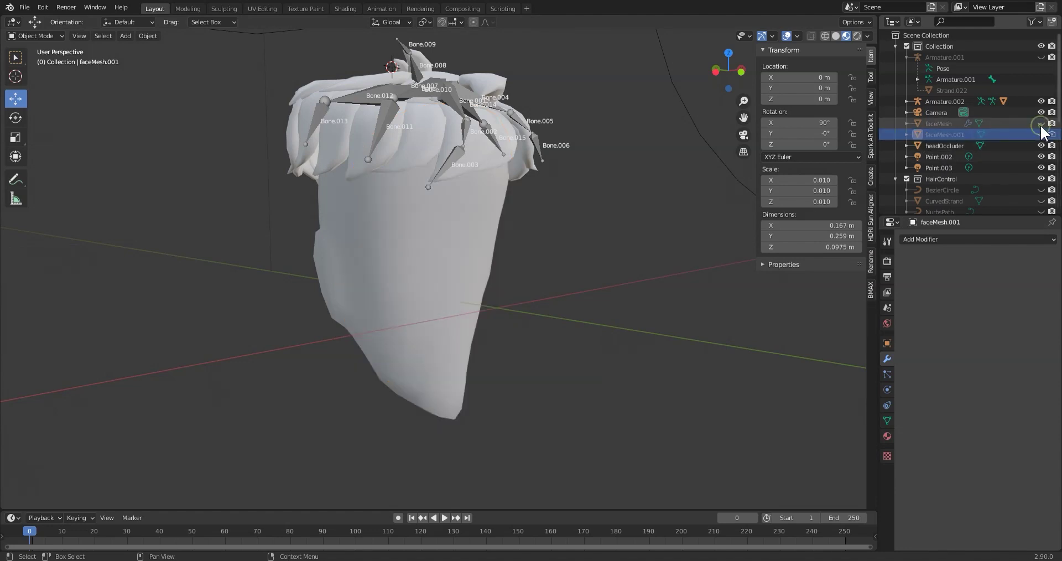
{"action": "left_click", "coordinate": [1041, 113]}
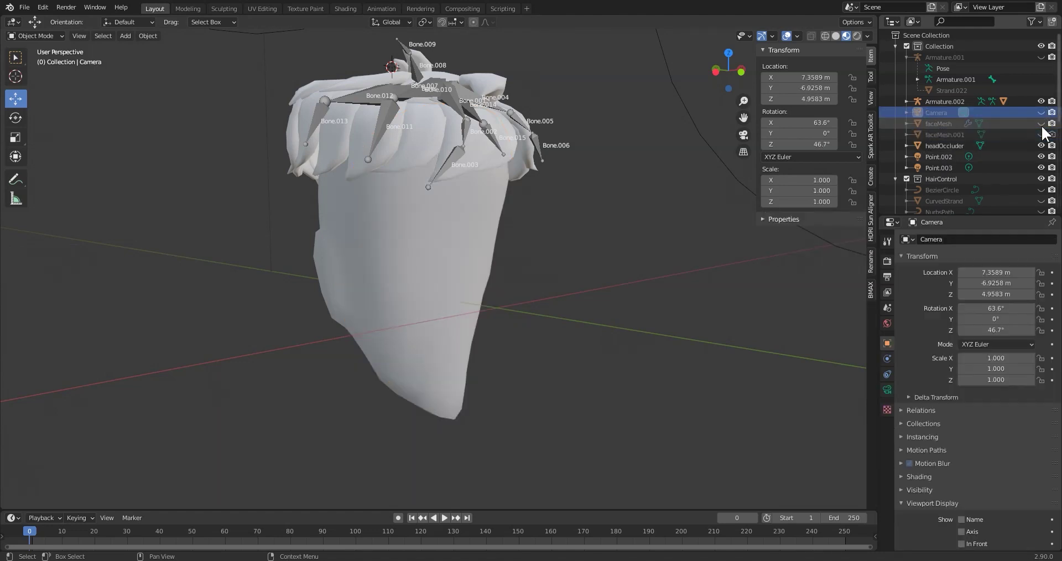
{"action": "left_click", "coordinate": [1041, 124]}
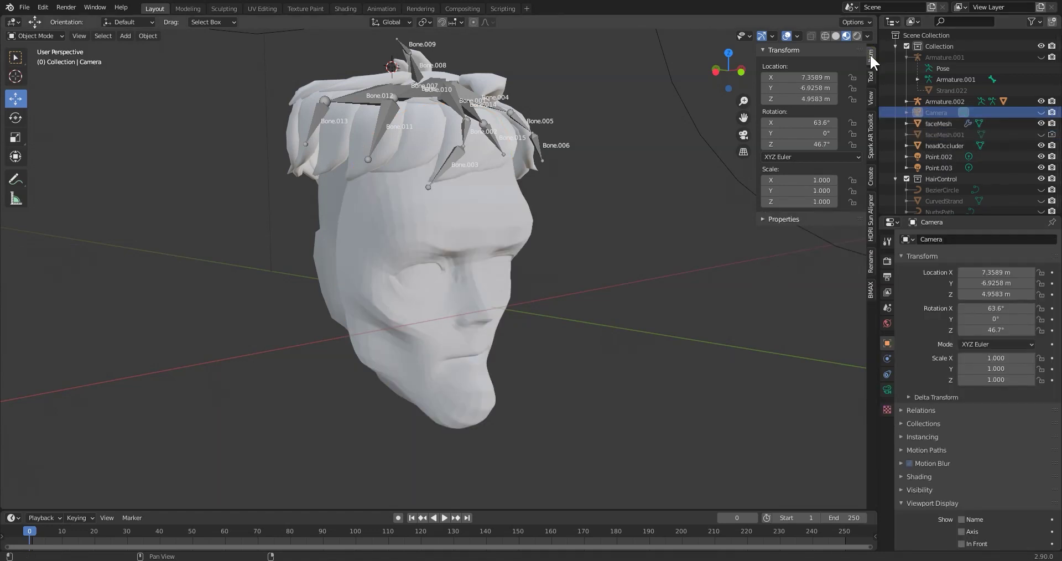
{"action": "left_click", "coordinate": [488, 237]}
Pull the brow corners outward with Elastic Deform, undo a bad stroke, and inspect the sculpt
{"action": "mouse_move", "coordinate": [533, 244]}
{"action": "middle_mouse_down"}
{"action": "mouse_move", "coordinate": [635, 238]}
{"action": "mouse_move", "coordinate": [542, 255]}
{"action": "mouse_move", "coordinate": [420, 255]}
{"action": "mouse_move", "coordinate": [529, 250]}
{"action": "middle_mouse_up"}
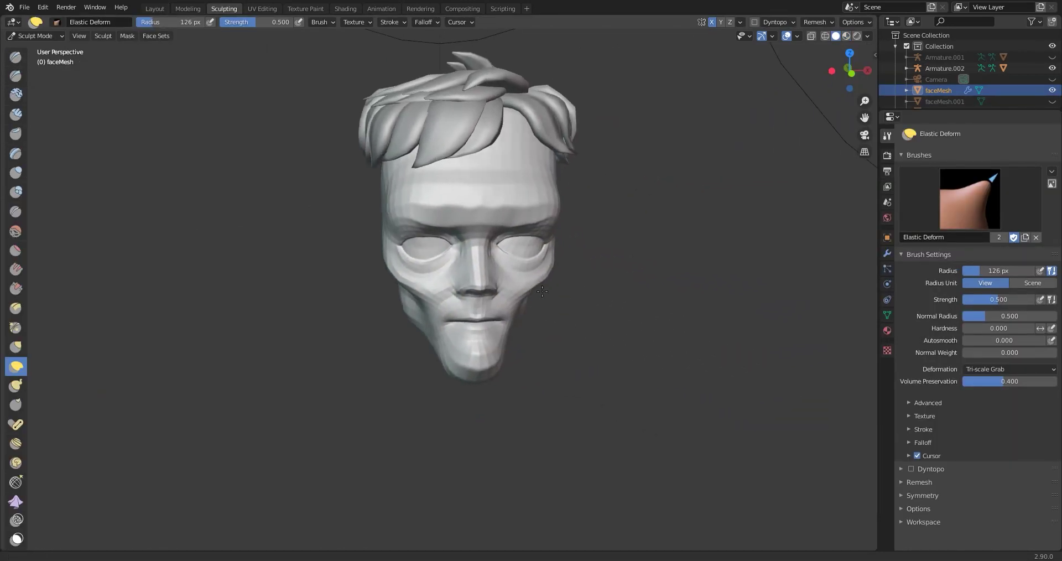
{"action": "scroll", "coordinate": [542, 263], "scroll_direction": "up", "scroll_amount": 2}
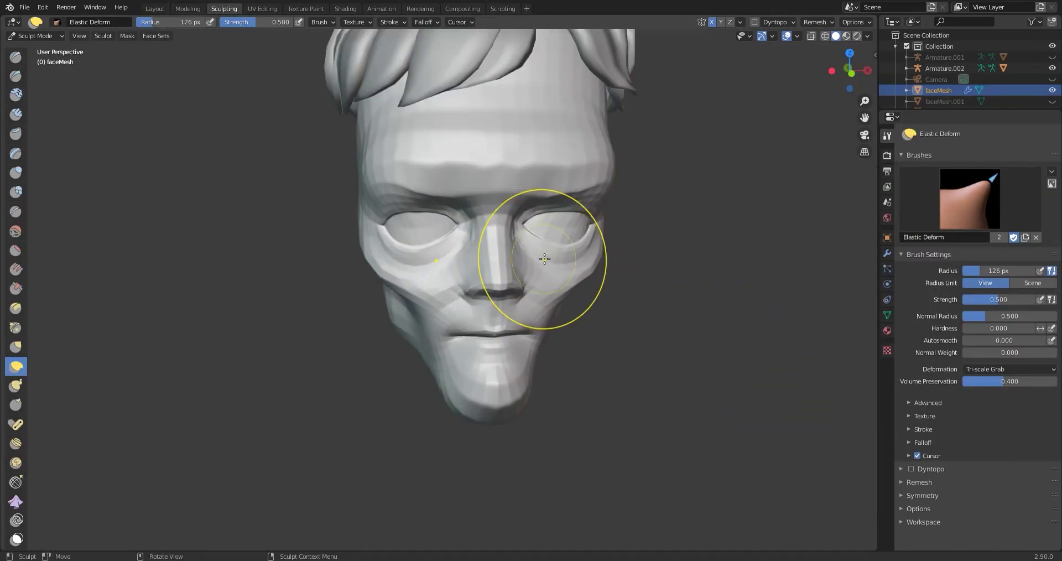
{"action": "mouse_move", "coordinate": [631, 249]}
{"action": "middle_mouse_down", "text": "shift"}
{"action": "mouse_move", "coordinate": [617, 313]}
{"action": "mouse_move", "coordinate": [623, 278]}
{"action": "mouse_move", "coordinate": [601, 266]}
{"action": "mouse_move", "coordinate": [537, 269]}
{"action": "mouse_move", "coordinate": [559, 271]}
{"action": "middle_mouse_up", "text": "shift"}
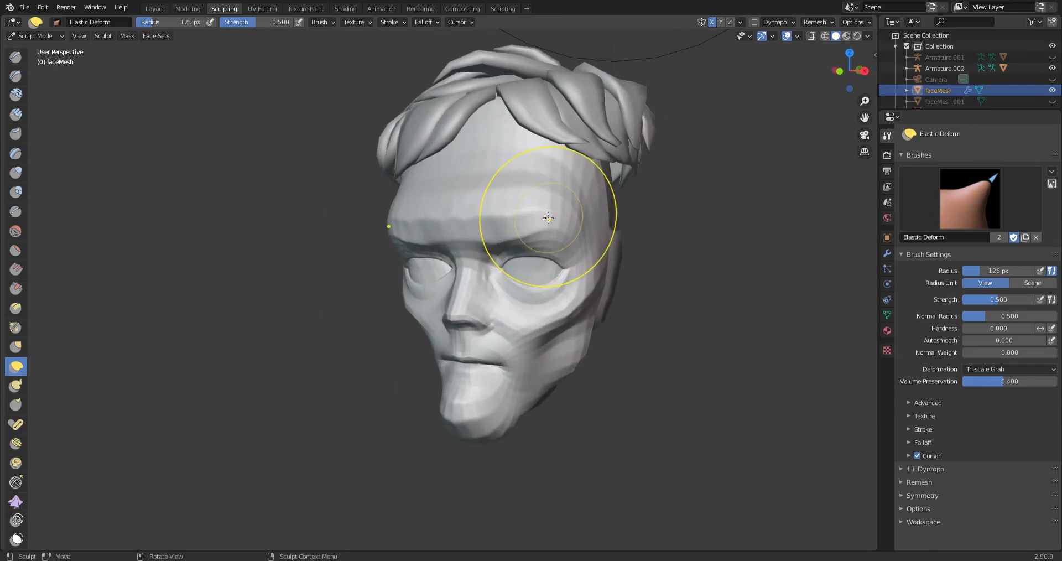
{"action": "mouse_move", "coordinate": [545, 218]}
{"action": "middle_mouse_down"}
{"action": "mouse_move", "coordinate": [627, 231]}
{"action": "mouse_move", "coordinate": [547, 214]}
{"action": "middle_mouse_up"}
{"action": "left_click_drag", "start_coordinate": [546, 215], "coordinate": [548, 212]}
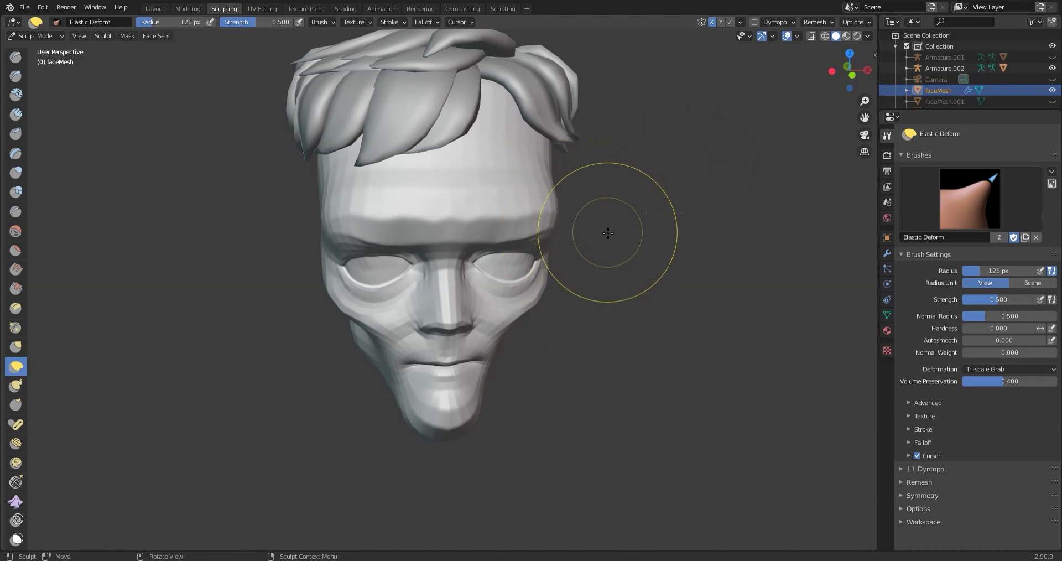
{"action": "key", "text": "ctrl+z"}
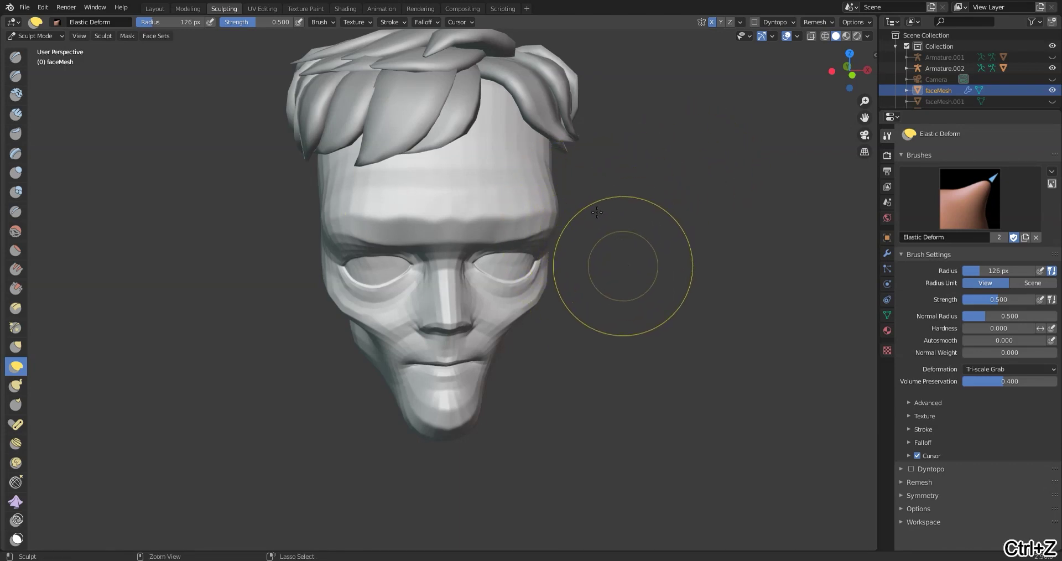
{"action": "middle_click_drag", "start_coordinate": [512, 86], "coordinate": [526, 74]}
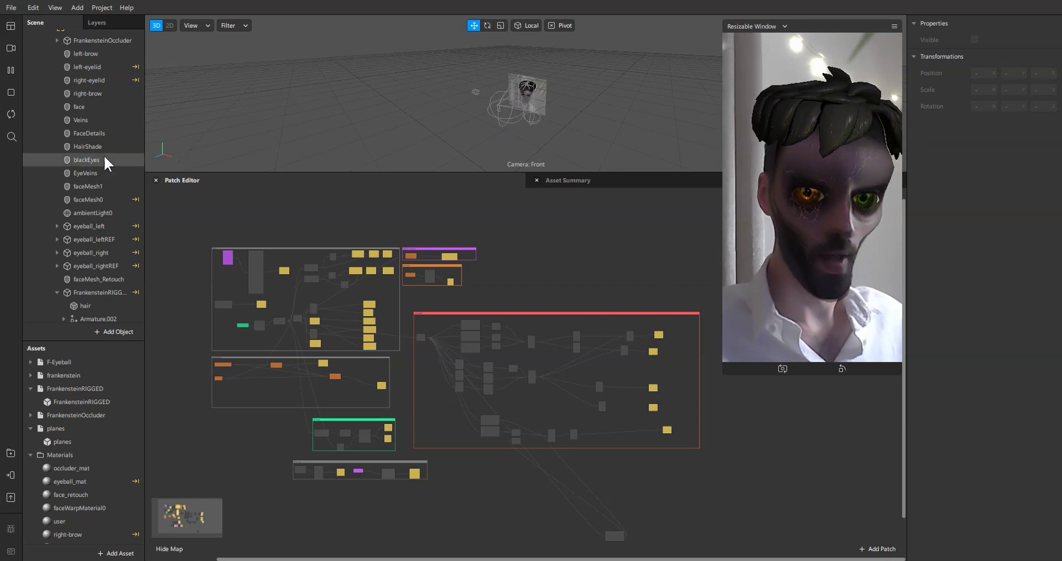
Show headOccluder under FrankensteinOccluder in the Scene panel and collapse the FrankensteinRIGGED assets
{"action": "scroll", "coordinate": [104, 155], "scroll_direction": "up", "scroll_amount": 5}
{"action": "left_click", "coordinate": [57, 129]}
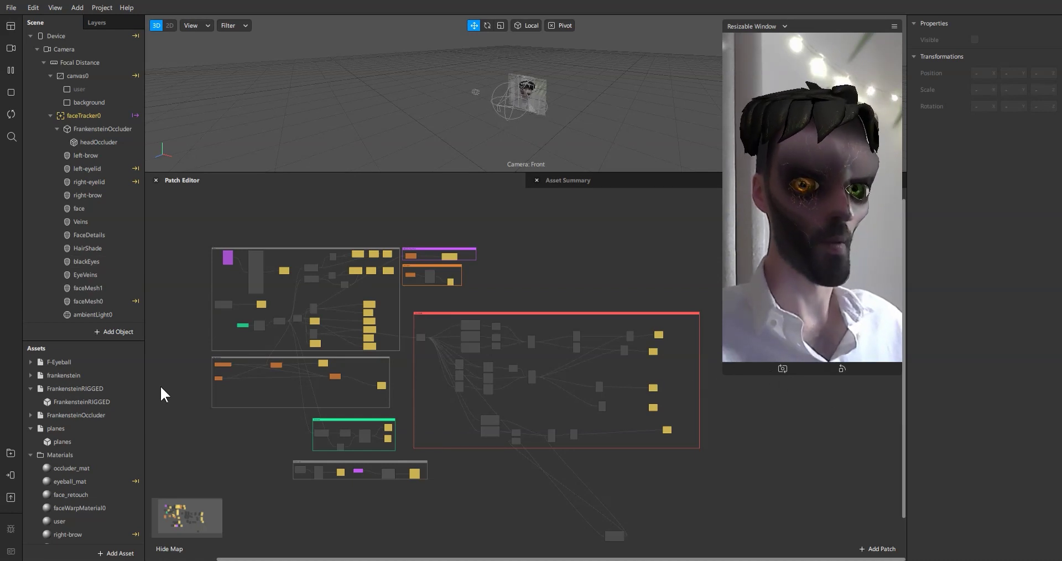
{"action": "left_click", "coordinate": [30, 387]}
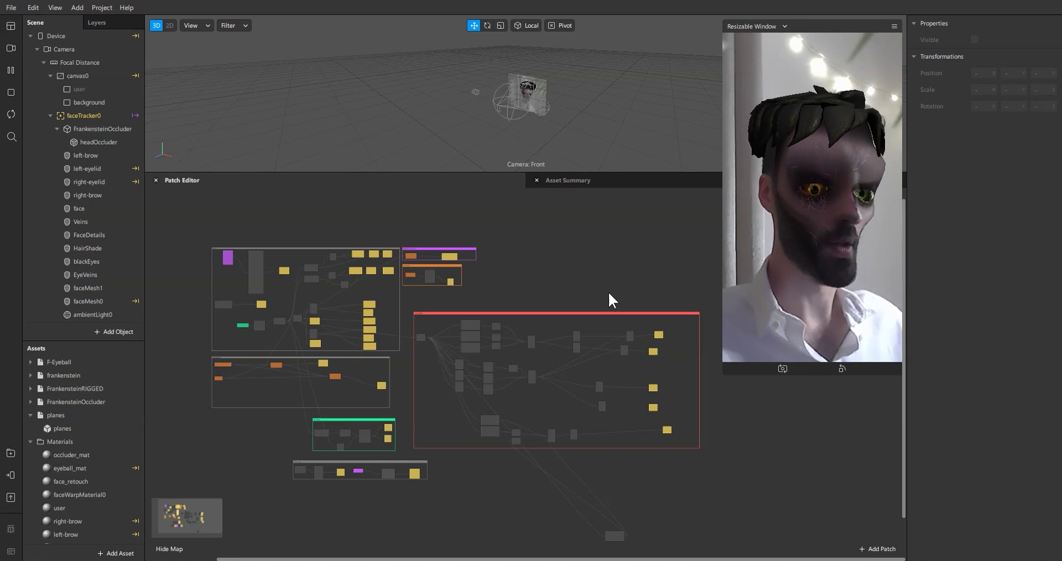
{"action": "scroll", "coordinate": [473, 390], "scroll_direction": "up", "scroll_amount": 3}
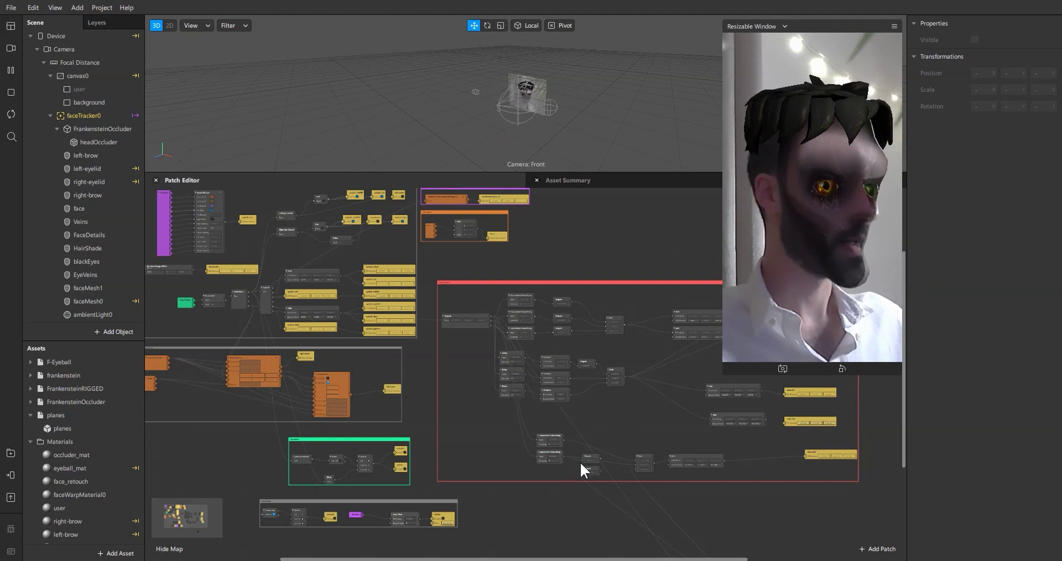
Back in Blender, select faceMesh and headOccluder together and hide them with H
{"action": "left_click", "coordinate": [393, 560]}
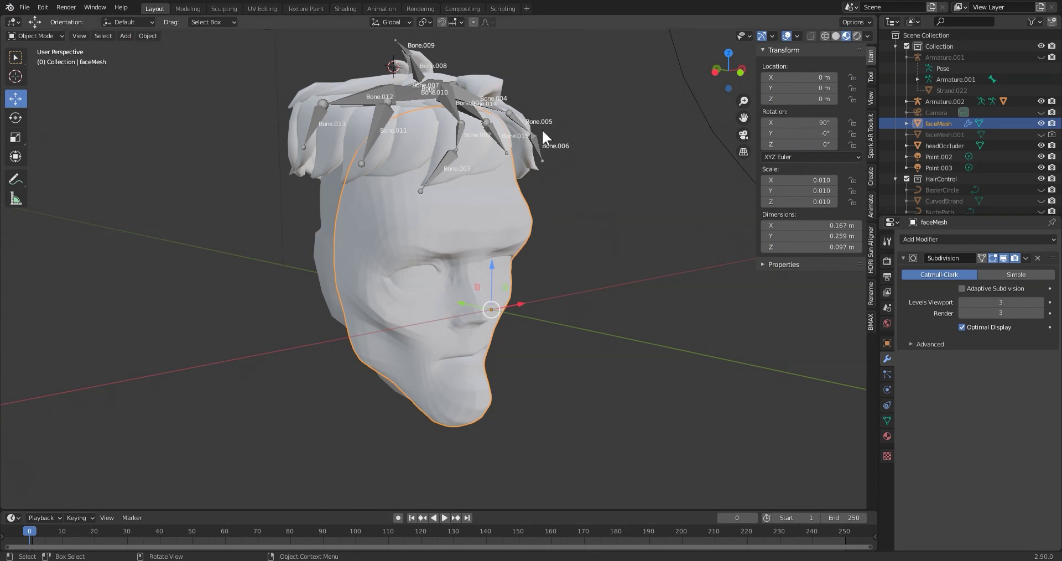
{"action": "left_click", "coordinate": [582, 135]}
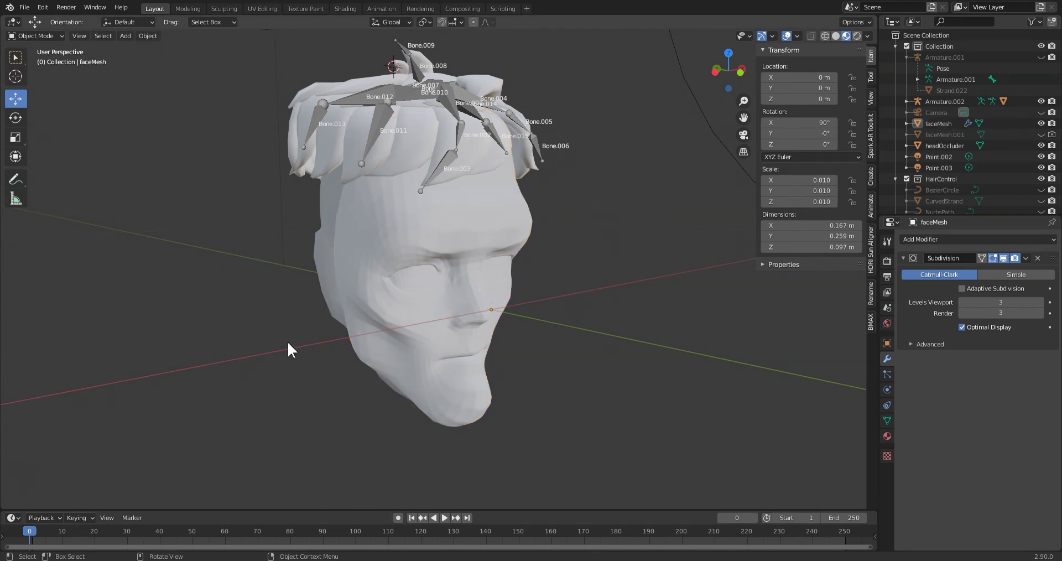
{"action": "left_click_drag", "start_coordinate": [310, 330], "coordinate": [366, 287]}
{"action": "key", "text": "h"}
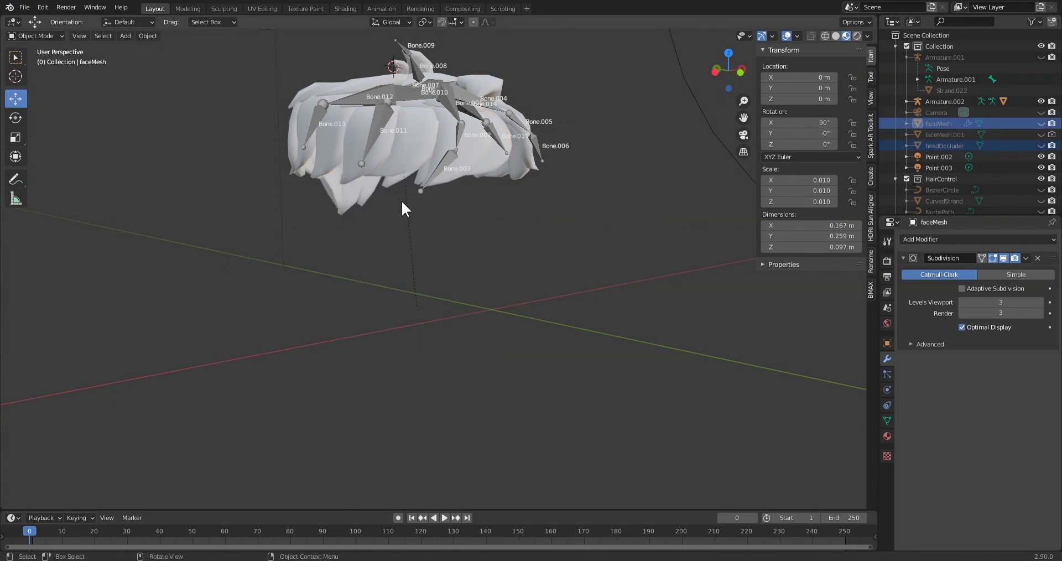
Orbit around the hair and its bones, then select the hair mesh
{"action": "middle_click_drag", "start_coordinate": [402, 201], "coordinate": [465, 208]}
{"action": "scroll", "coordinate": [476, 222], "scroll_direction": "up", "scroll_amount": 3}
{"action": "middle_click_drag", "start_coordinate": [501, 246], "coordinate": [531, 258]}
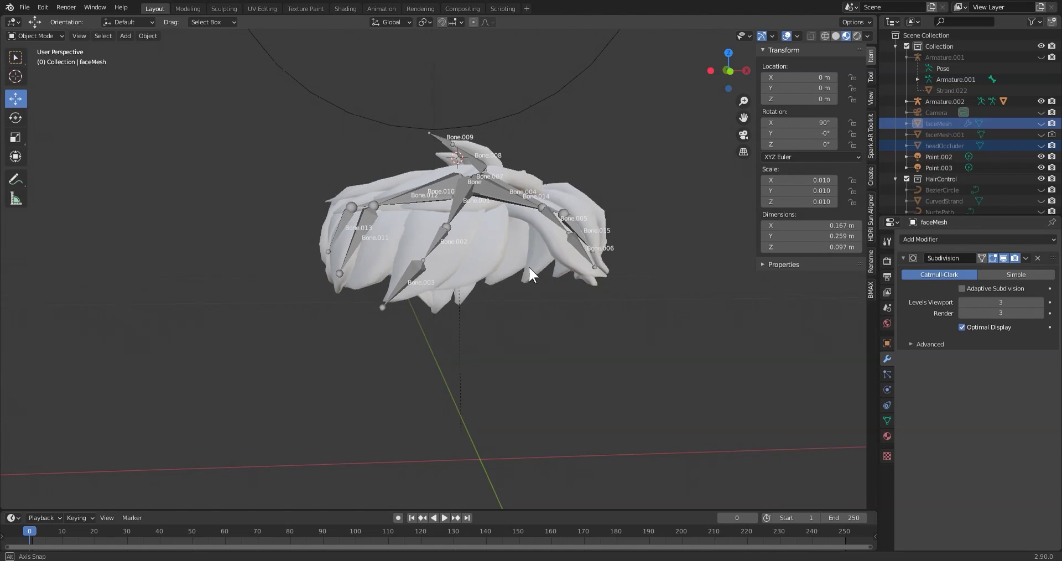
{"action": "middle_click_drag", "start_coordinate": [526, 265], "coordinate": [549, 294]}
{"action": "left_click", "coordinate": [314, 186]}
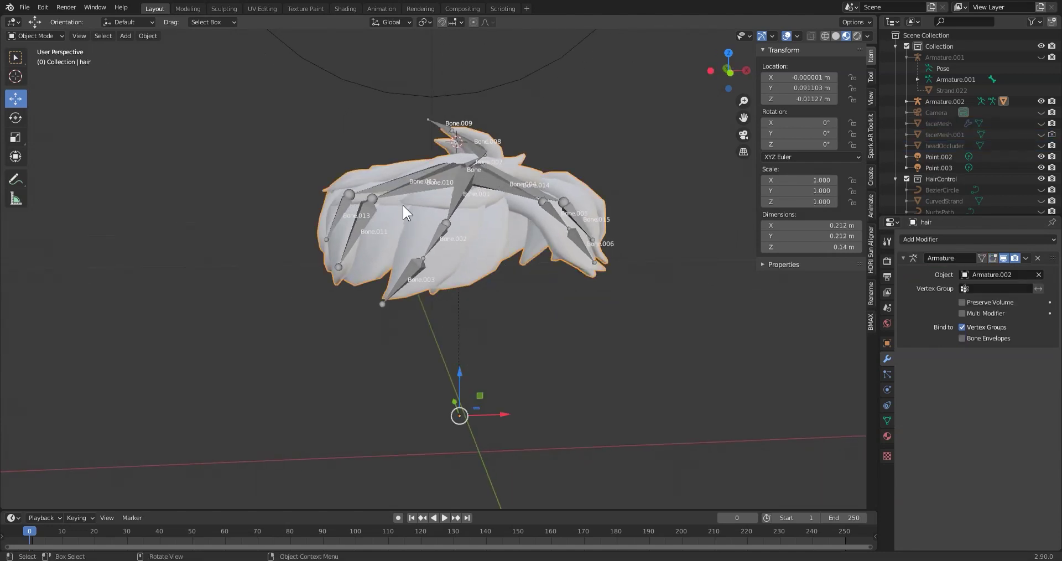
{"action": "left_click", "coordinate": [51, 35]}
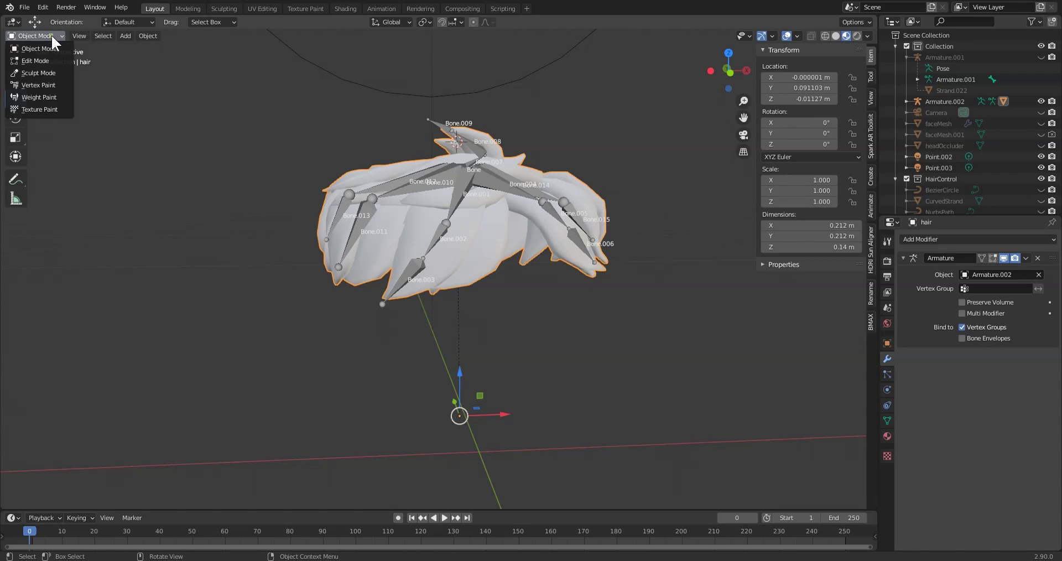
Inspect the hair's bone weights in Weight Paint mode, then return to Object Mode
{"action": "left_click", "coordinate": [54, 98]}
{"action": "middle_click_drag", "start_coordinate": [273, 172], "coordinate": [279, 185]}
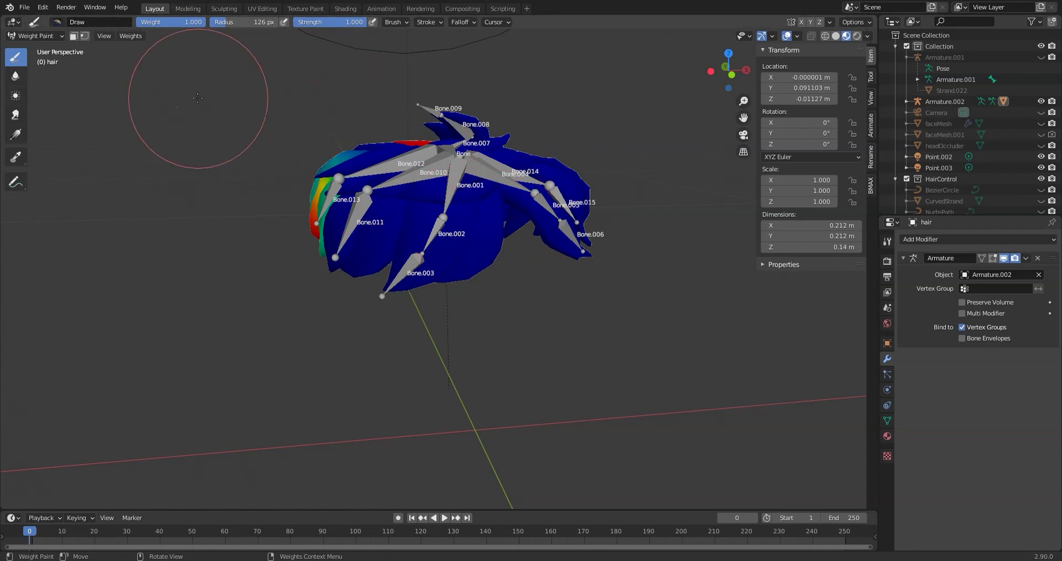
{"action": "left_click", "coordinate": [34, 35]}
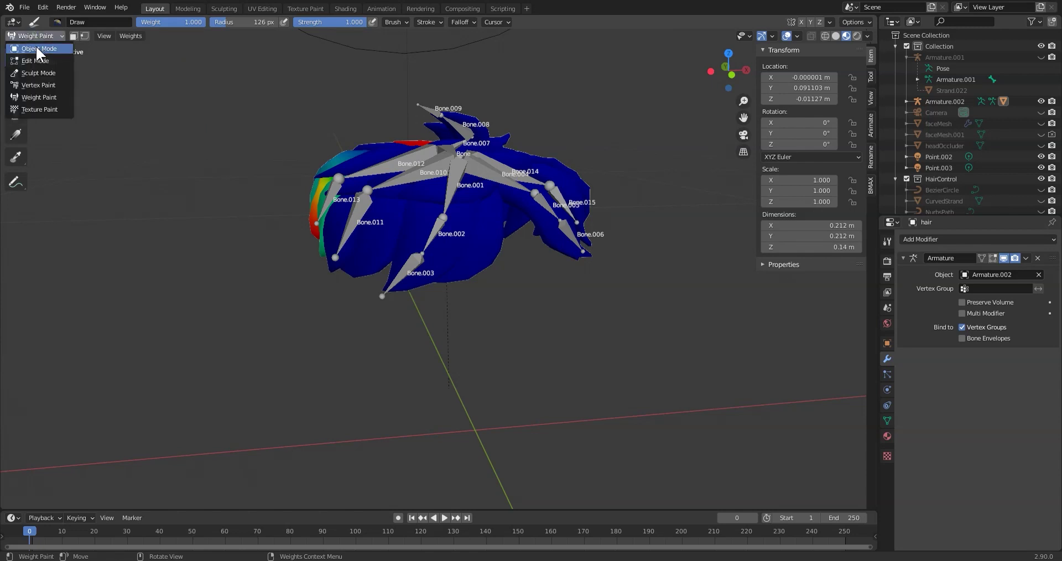
{"action": "left_click", "coordinate": [35, 47]}
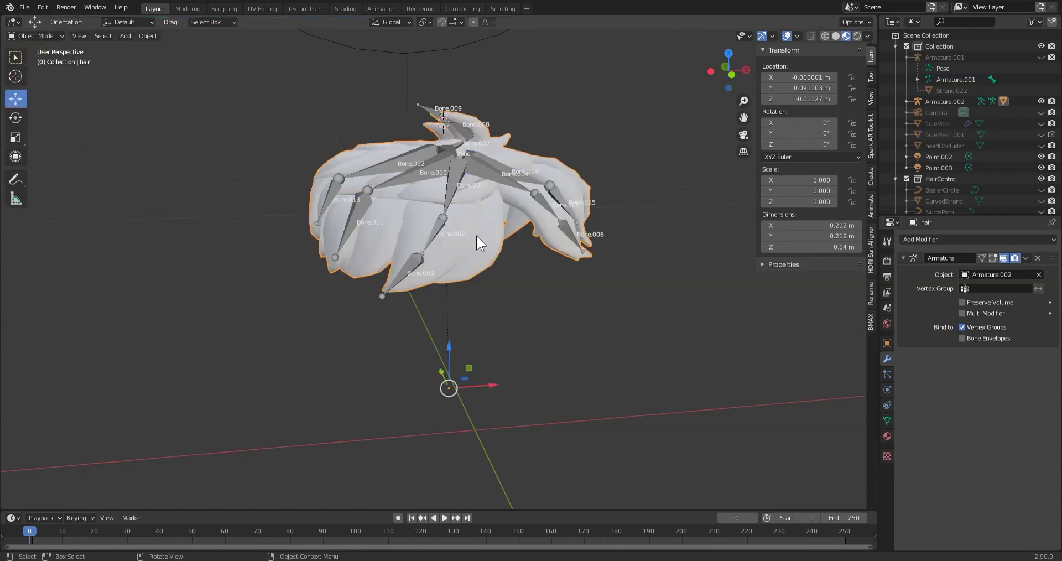
Pose Armature.002 by rotating Bone.003 to bend the front hair strand; cancel a Bone.001 rotation
{"action": "left_click", "coordinate": [411, 270]}
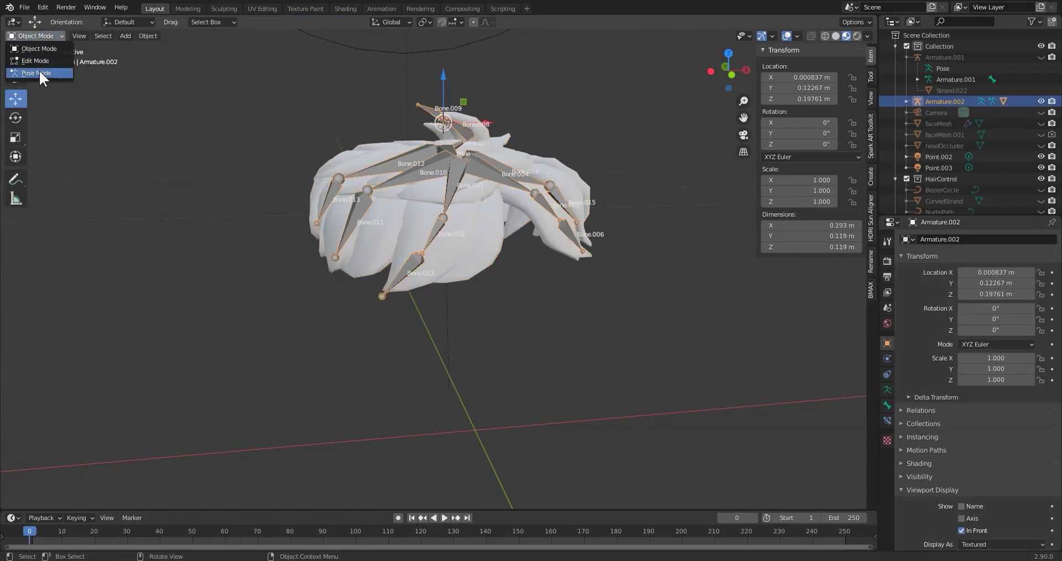
{"action": "left_click", "coordinate": [36, 72]}
{"action": "key", "text": "r"}
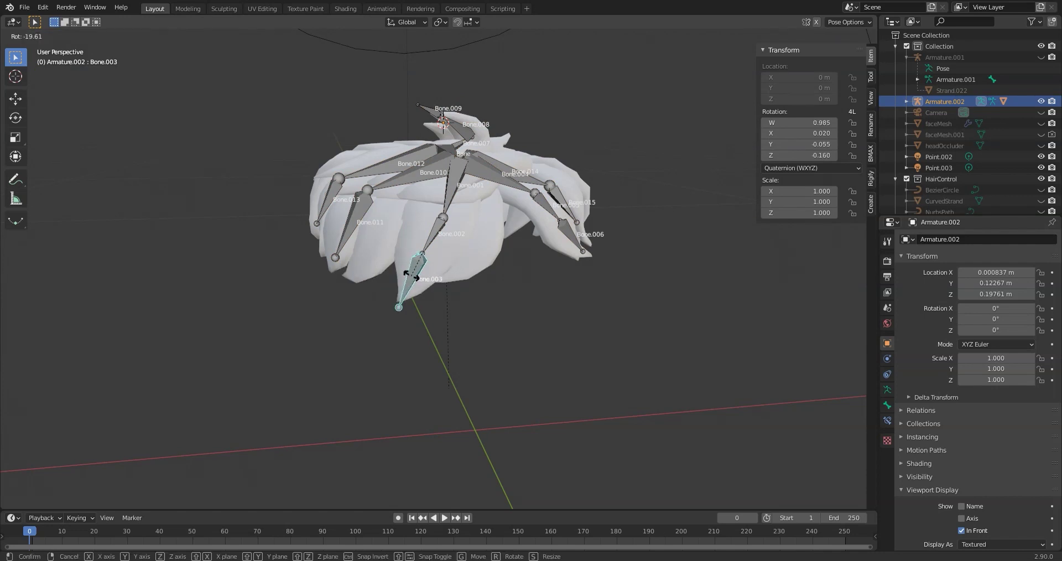
{"action": "key", "text": "g"}
{"action": "left_click", "coordinate": [396, 284]}
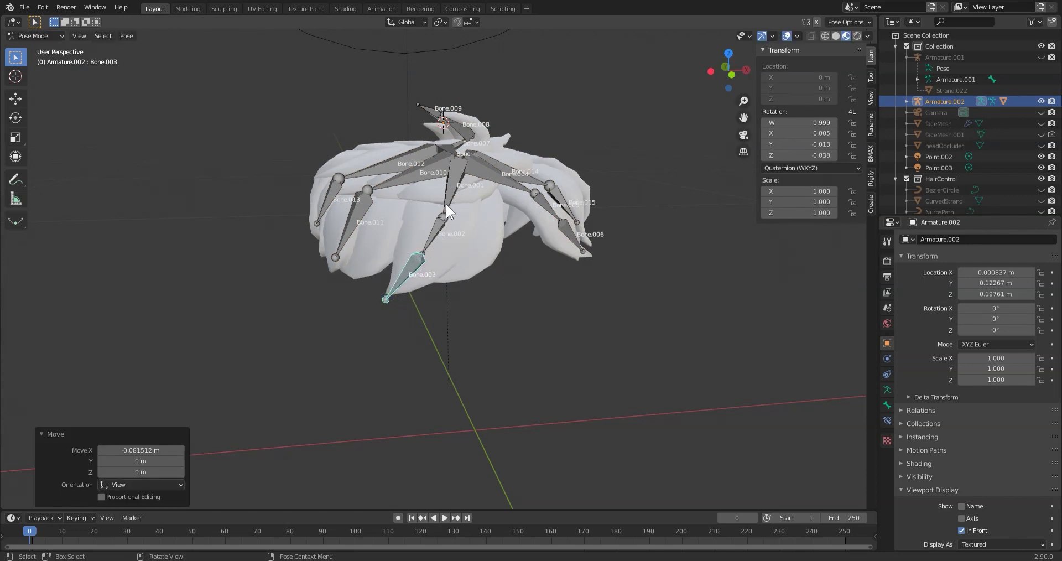
{"action": "left_click", "coordinate": [446, 203]}
{"action": "key", "text": "r"}
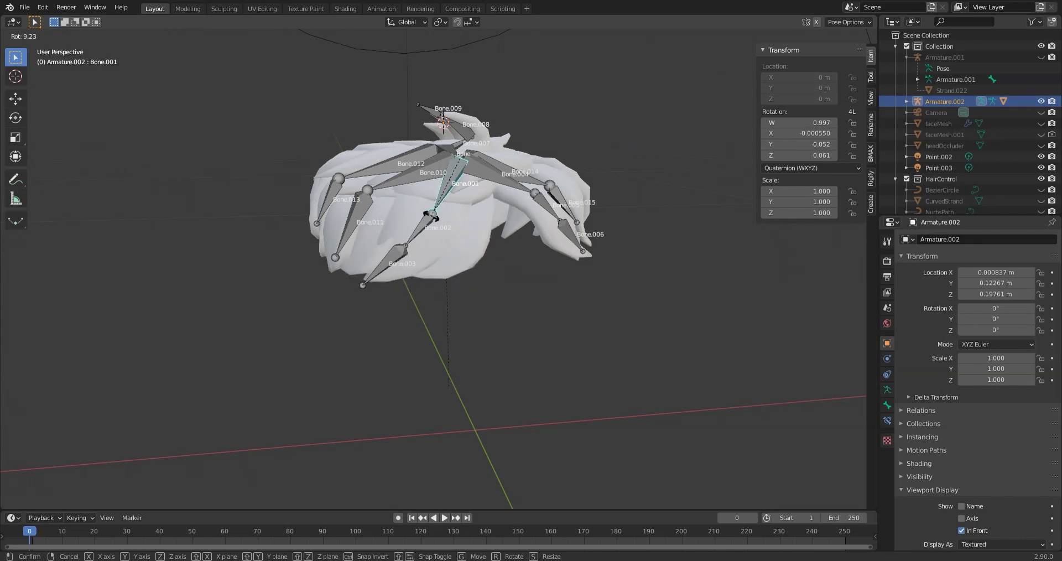
{"action": "right_click", "coordinate": [429, 213]}
{"action": "middle_click_drag", "start_coordinate": [479, 241], "coordinate": [590, 208]}
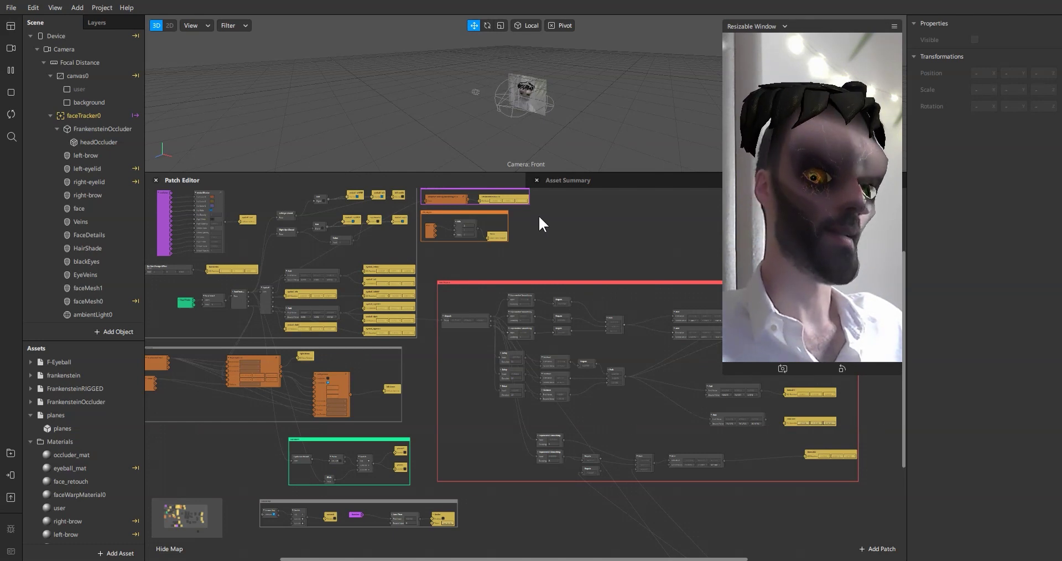
Enlarge the 3D viewport over the Patch Editor and orbit to see the head's rigged hair at an angle
{"action": "scroll", "coordinate": [95, 250], "scroll_direction": "down", "scroll_amount": 2}
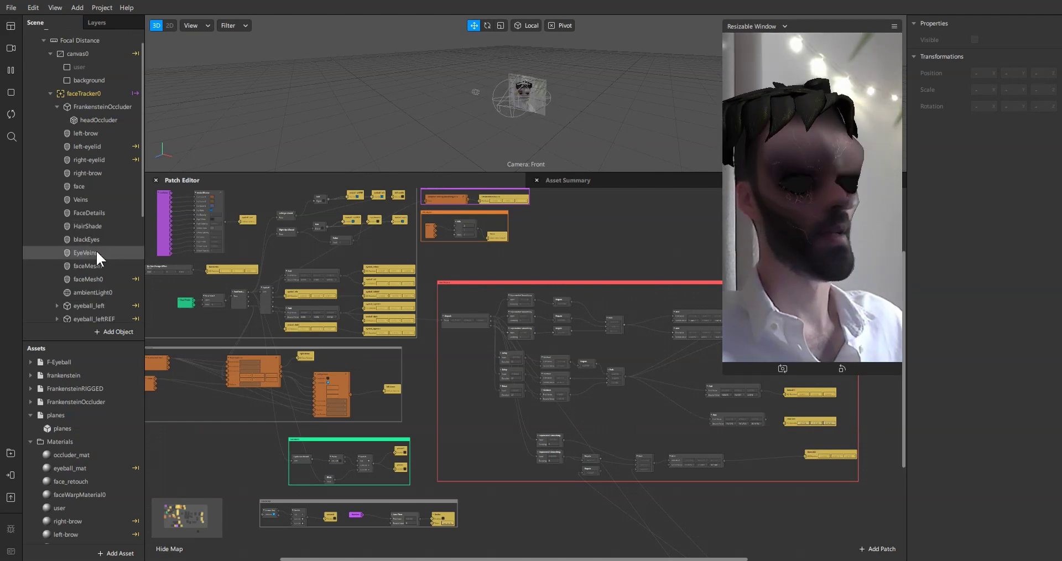
{"action": "scroll", "coordinate": [96, 250], "scroll_direction": "down", "scroll_amount": 8}
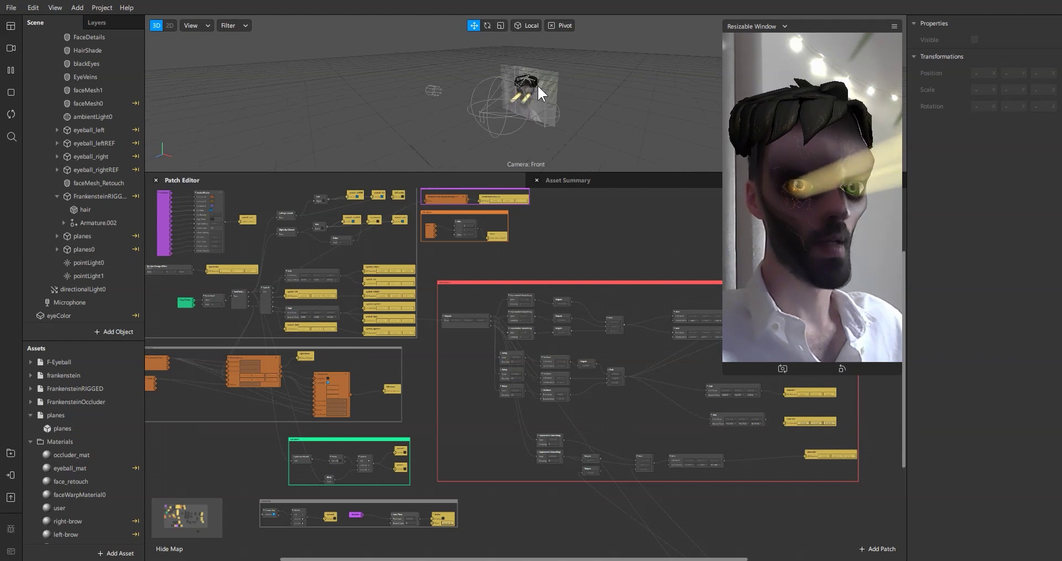
{"action": "scroll", "coordinate": [538, 85], "scroll_direction": "up", "scroll_amount": 5}
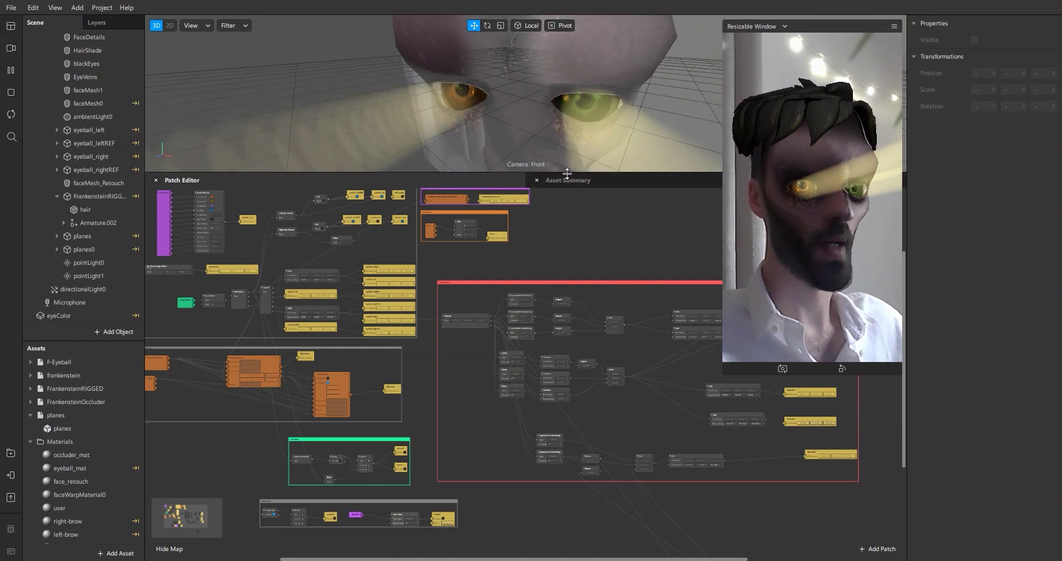
{"action": "left_click_drag", "start_coordinate": [567, 181], "coordinate": [547, 407]}
{"action": "left_click_drag", "start_coordinate": [462, 335], "coordinate": [570, 217]}
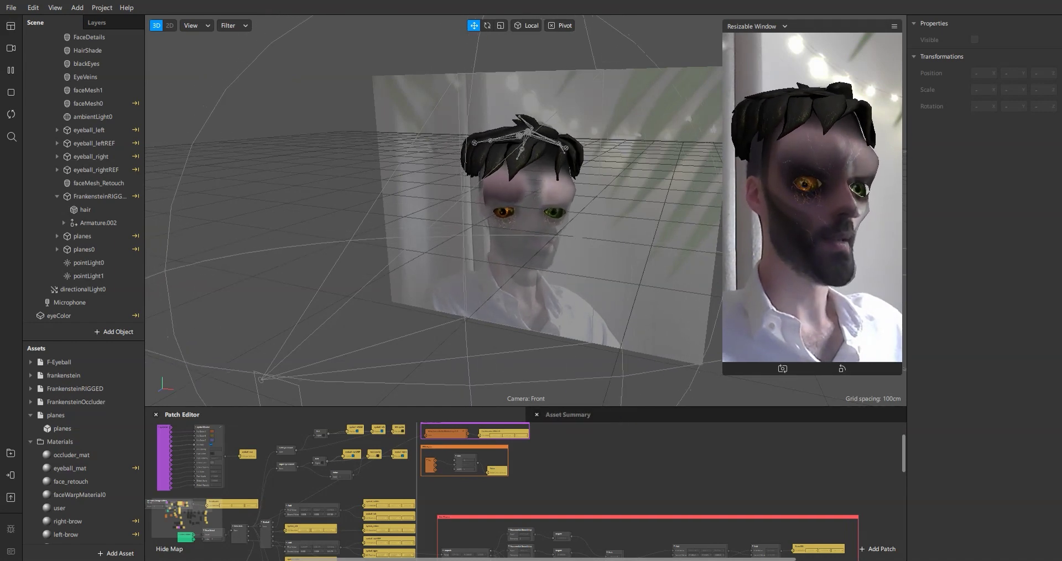
Back in Blender, unhide the eyeball in the Outliner and select it
{"action": "mouse_move", "coordinate": [393, 560]}
{"action": "left_click", "coordinate": [394, 525]}
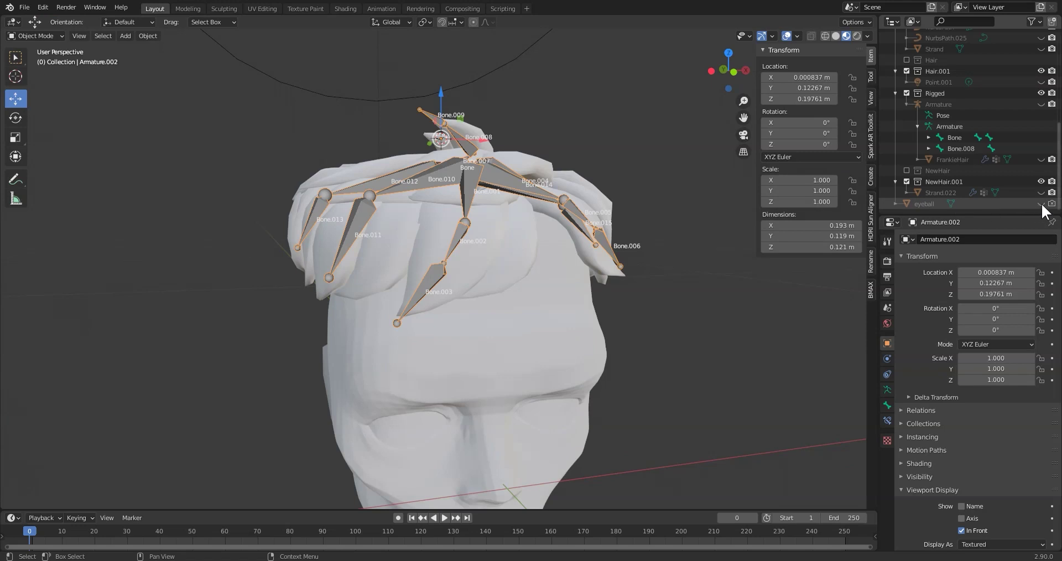
{"action": "left_click", "coordinate": [1041, 204]}
{"action": "middle_click_drag", "start_coordinate": [712, 408], "coordinate": [570, 229]}
{"action": "left_click", "coordinate": [604, 177]}
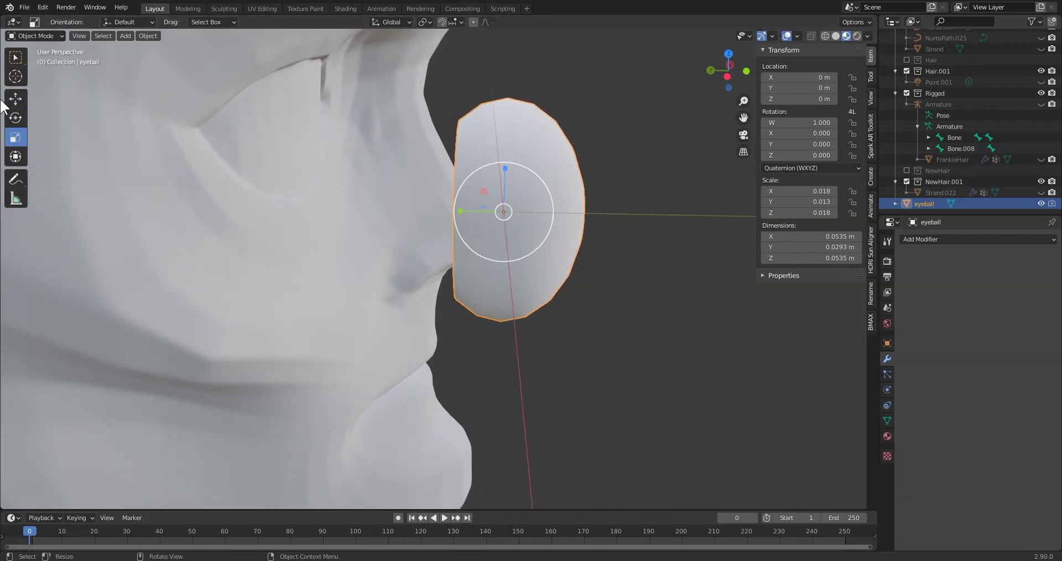
Try fitting the eyeball into the eye socket, then undo it back to the origin
{"action": "middle_click_drag", "start_coordinate": [303, 155], "coordinate": [485, 214]}
{"action": "left_click_drag", "start_coordinate": [452, 202], "coordinate": [254, 157]}
{"action": "left_click_drag", "start_coordinate": [368, 126], "coordinate": [166, 73]}
{"action": "middle_click_drag", "start_coordinate": [166, 73], "coordinate": [474, 267]}
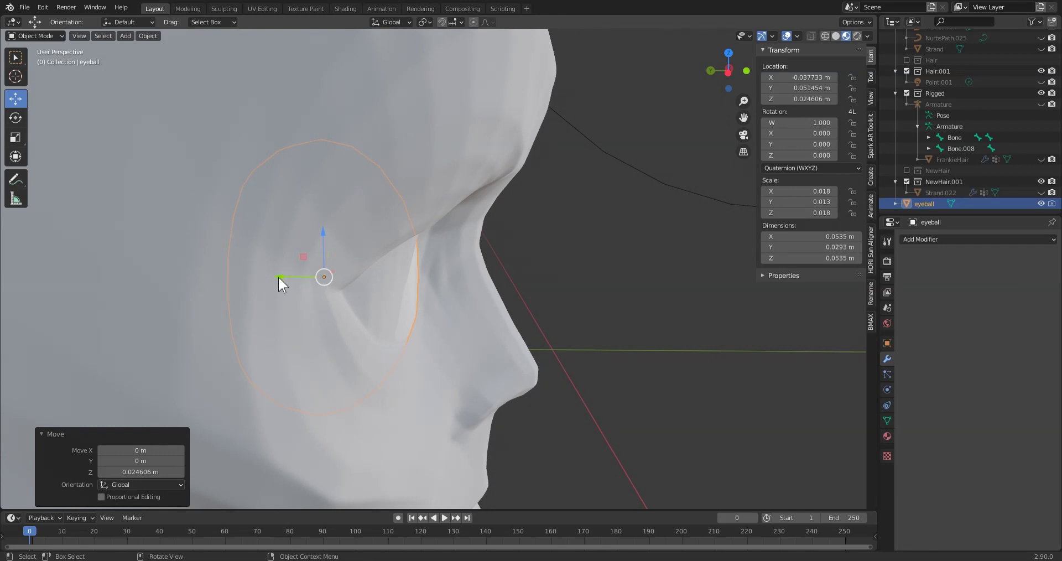
{"action": "mouse_move", "coordinate": [279, 276]}
{"action": "left_mouse_down"}
{"action": "mouse_move", "coordinate": [257, 285]}
{"action": "mouse_move", "coordinate": [295, 286]}
{"action": "mouse_move", "coordinate": [297, 276]}
{"action": "left_mouse_up"}
{"action": "left_click_drag", "start_coordinate": [330, 233], "coordinate": [331, 220]}
{"action": "middle_click_drag", "start_coordinate": [501, 260], "coordinate": [409, 242]}
{"action": "left_click_drag", "start_coordinate": [524, 278], "coordinate": [506, 279]}
{"action": "left_click_drag", "start_coordinate": [463, 236], "coordinate": [462, 233]}
{"action": "middle_click_drag", "start_coordinate": [494, 272], "coordinate": [573, 294]}
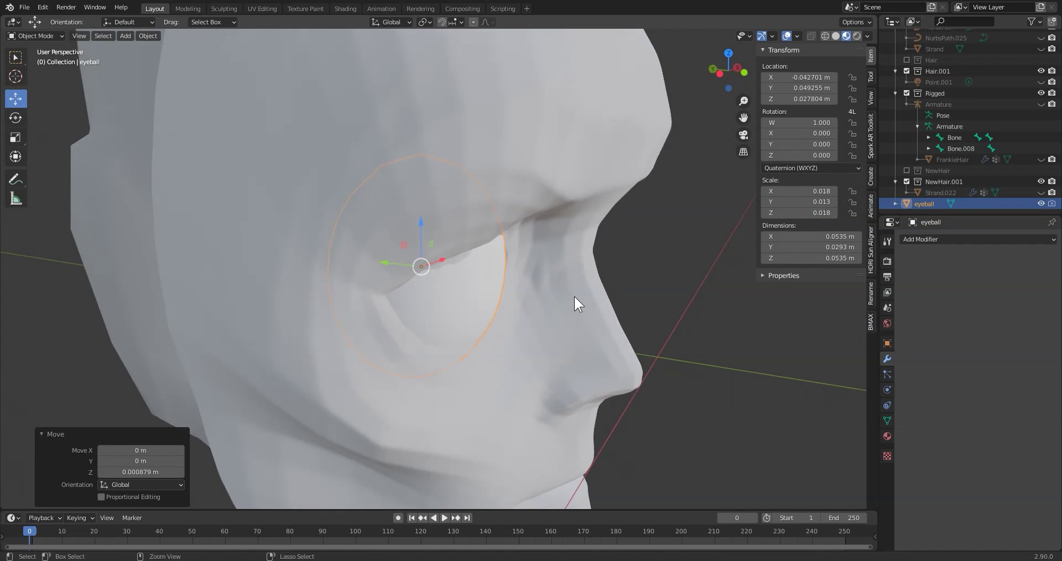
{"action": "key", "text": "ctrl+z"}
{"action": "key", "text": "ctrl+z"}
{"action": "key", "text": "ctrl+z"}
{"action": "key", "text": "ctrl+z"}
{"action": "key", "text": "ctrl+z"}
{"action": "key", "text": "ctrl+z"}
{"action": "key", "text": "ctrl+z"}
Apply the eyeball's scale so it reads 1.000 on every axis, then deselect it
{"action": "middle_click_drag", "start_coordinate": [638, 321], "coordinate": [475, 228]}
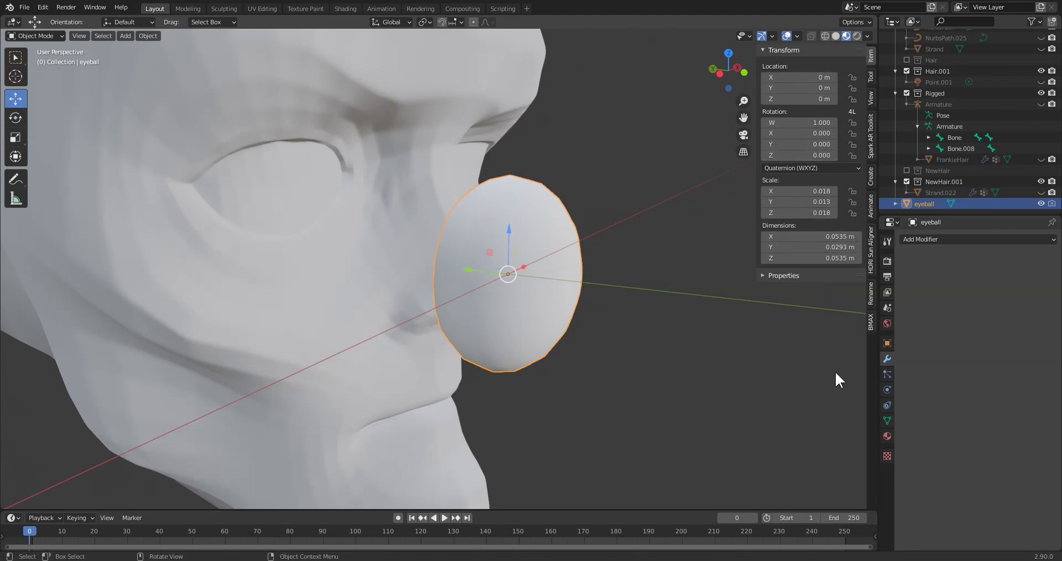
{"action": "key", "text": "ctrl+a"}
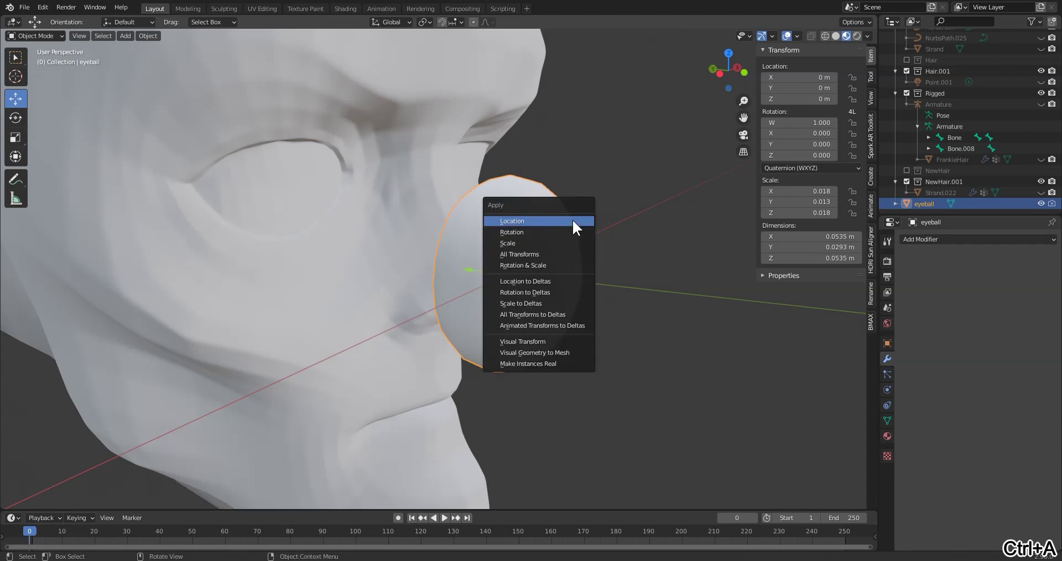
{"action": "left_click", "coordinate": [519, 246]}
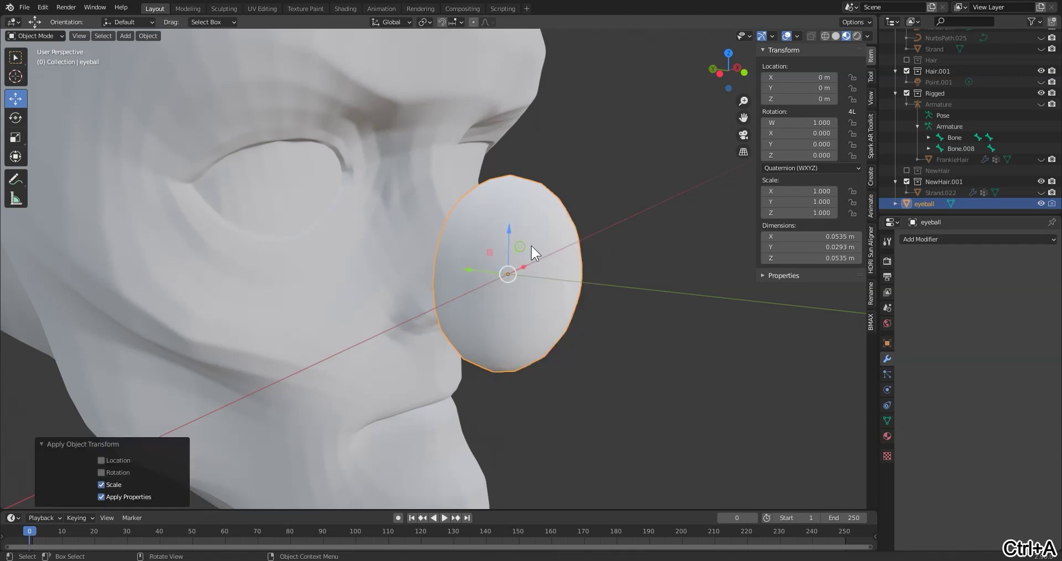
{"action": "left_click", "coordinate": [610, 247]}
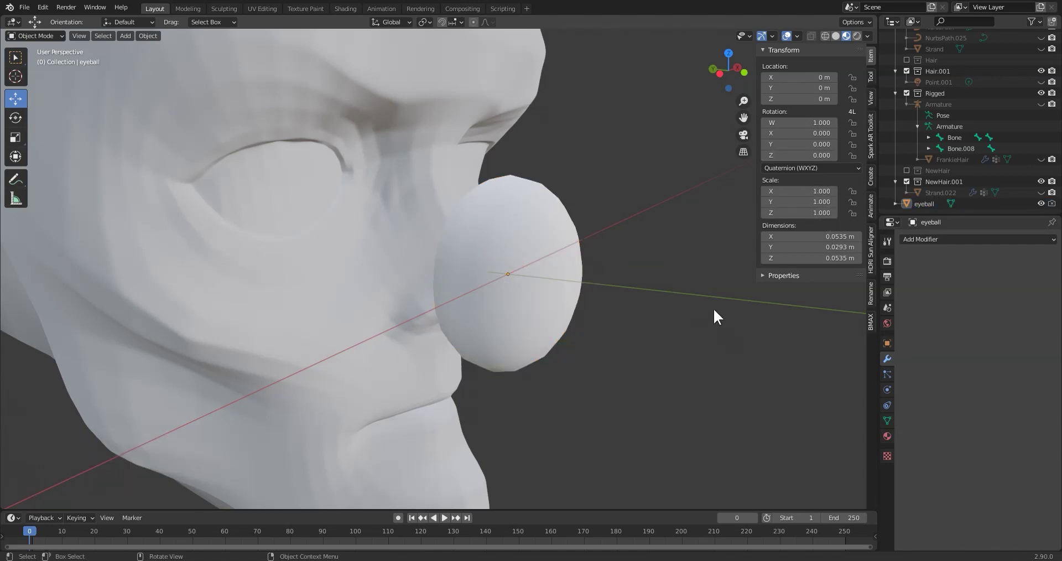
Open the planes.glb asset externally in Windows 3D Viewer
{"action": "middle_click_drag", "start_coordinate": [714, 309], "coordinate": [632, 378]}
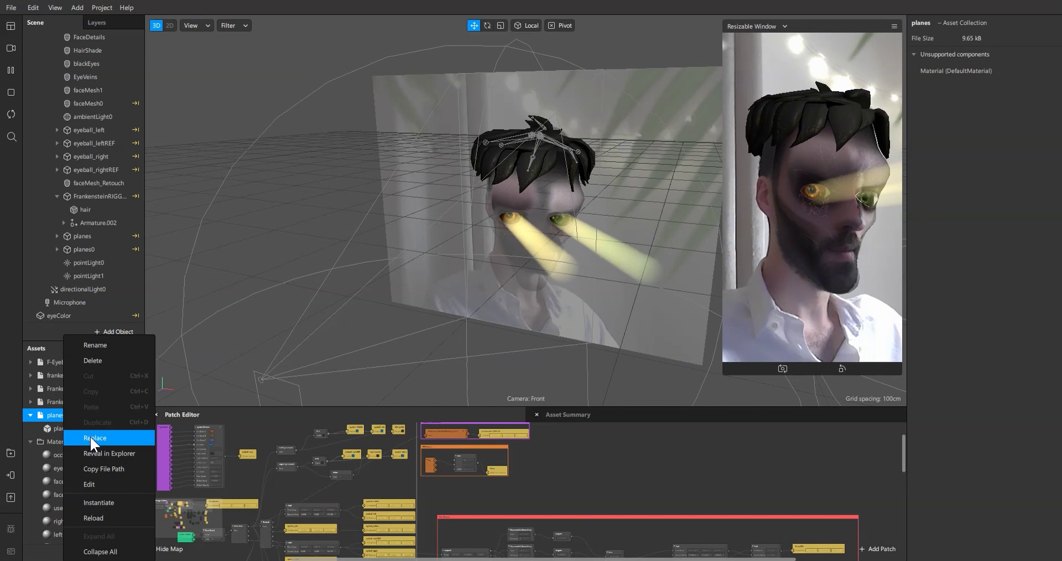
{"action": "left_click", "coordinate": [123, 452]}
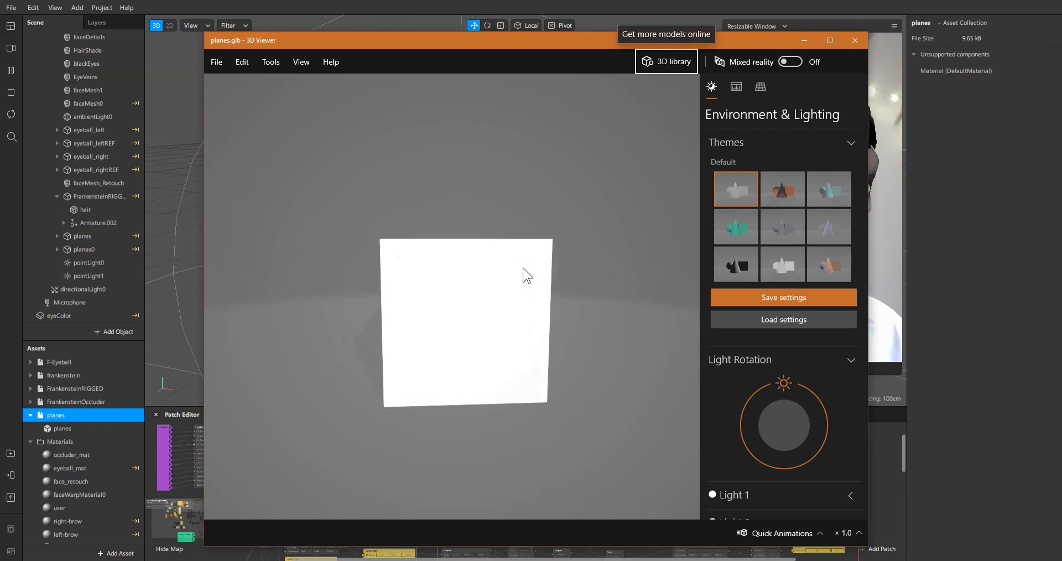
Preview planes.glb under teal, dark and purple-orange lighting themes, rotate it, then close 3D Viewer
{"action": "left_click", "coordinate": [769, 183]}
{"action": "left_click", "coordinate": [782, 265]}
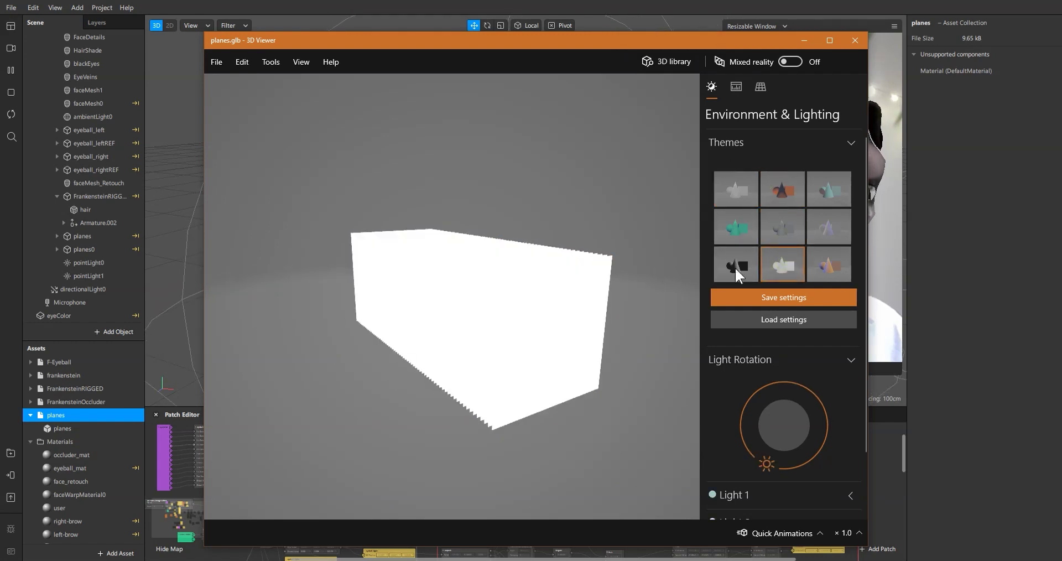
{"action": "left_click", "coordinate": [740, 229]}
{"action": "left_click", "coordinate": [738, 267]}
{"action": "left_click", "coordinate": [841, 266]}
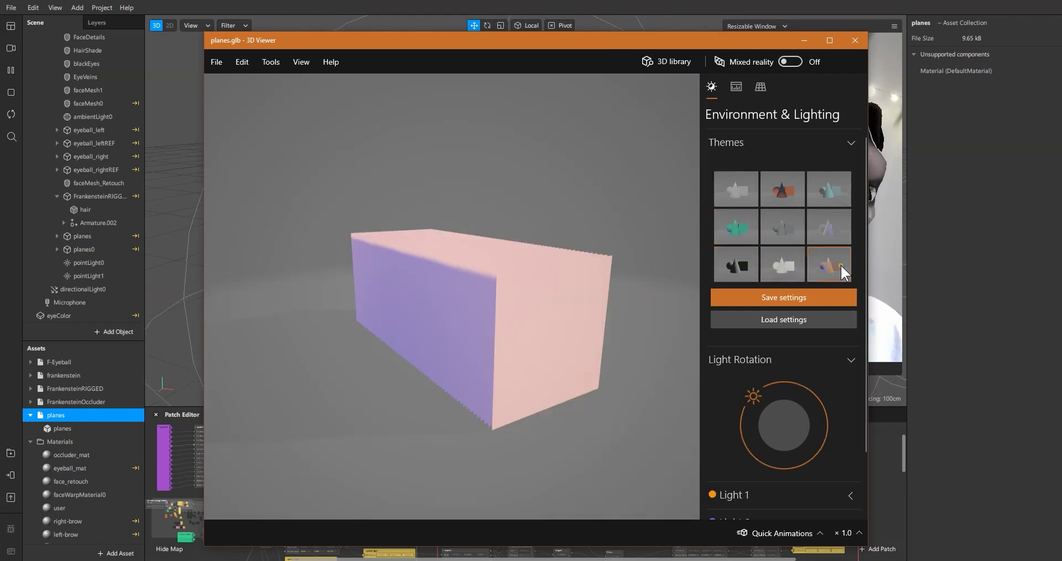
{"action": "left_click_drag", "start_coordinate": [674, 265], "coordinate": [466, 308]}
{"action": "left_click", "coordinate": [855, 44]}
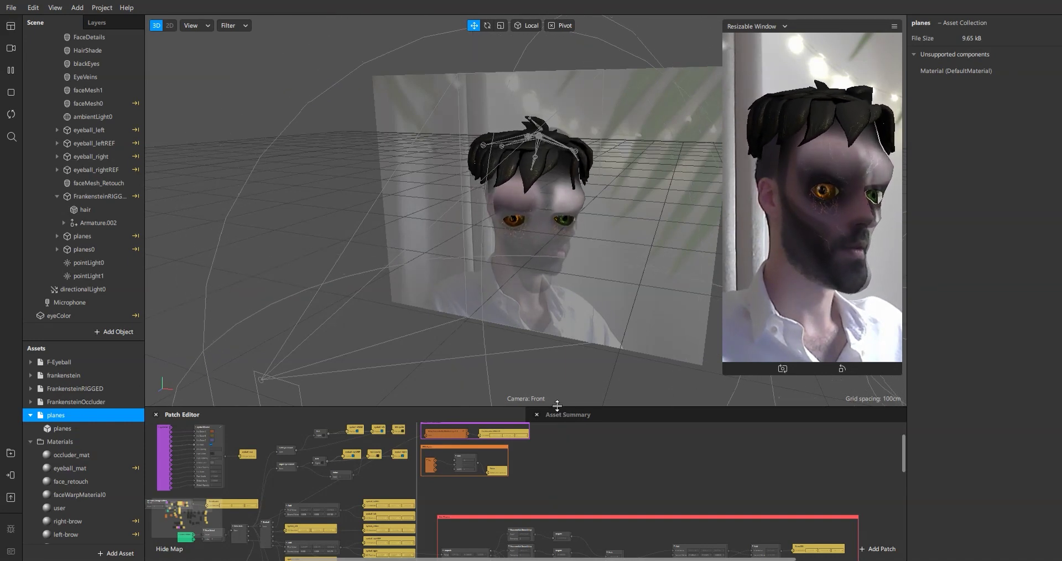
Enlarge the Patch Editor and center it on the Left and Right Eye Closed patches
{"action": "left_click_drag", "start_coordinate": [558, 408], "coordinate": [540, 151]}
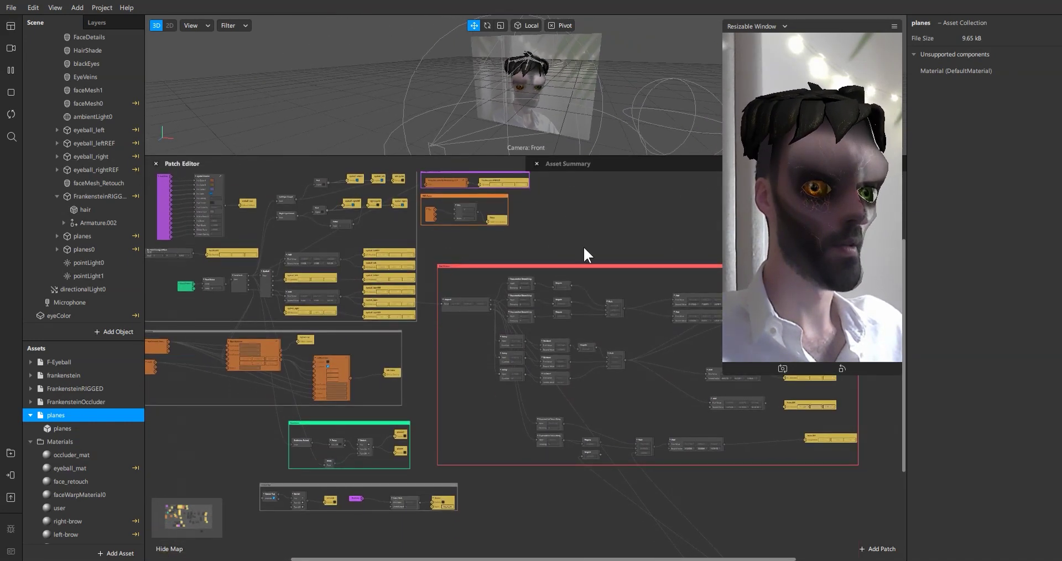
{"action": "middle_click_drag", "start_coordinate": [507, 247], "coordinate": [622, 271]}
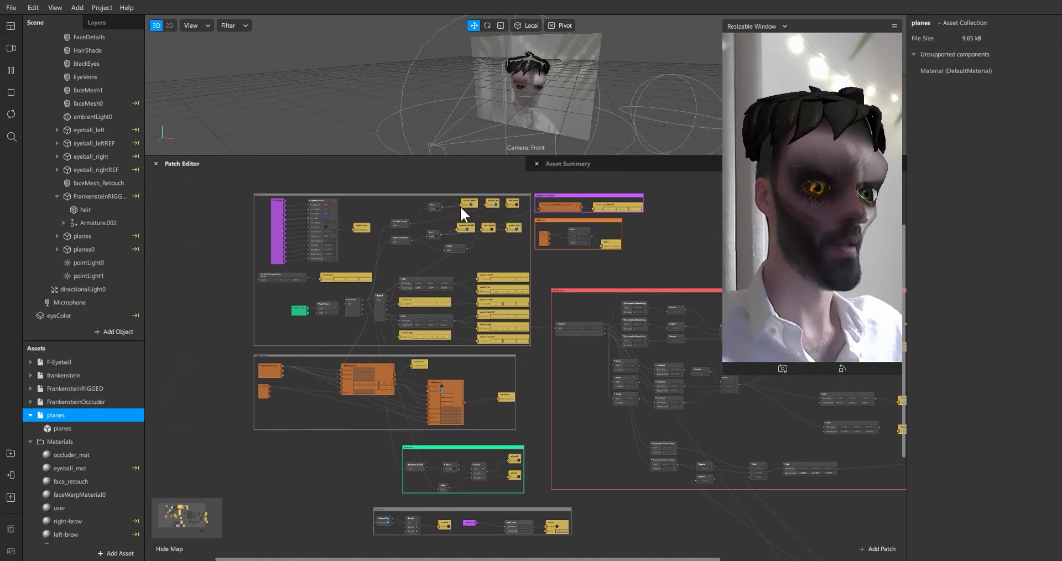
{"action": "scroll", "coordinate": [460, 207], "scroll_direction": "up", "scroll_amount": 6}
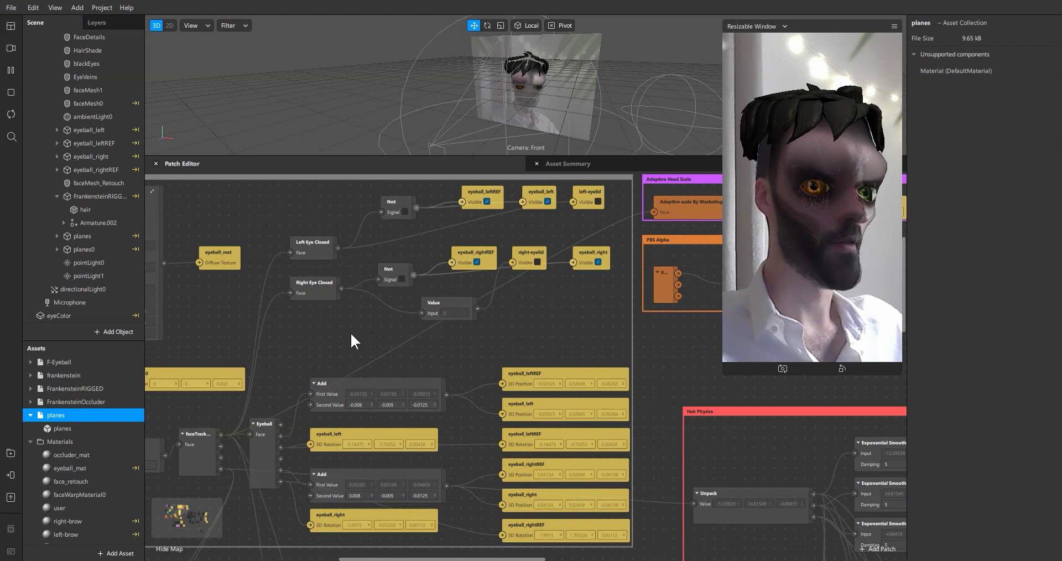
{"action": "left_click_drag", "start_coordinate": [339, 356], "coordinate": [458, 321]}
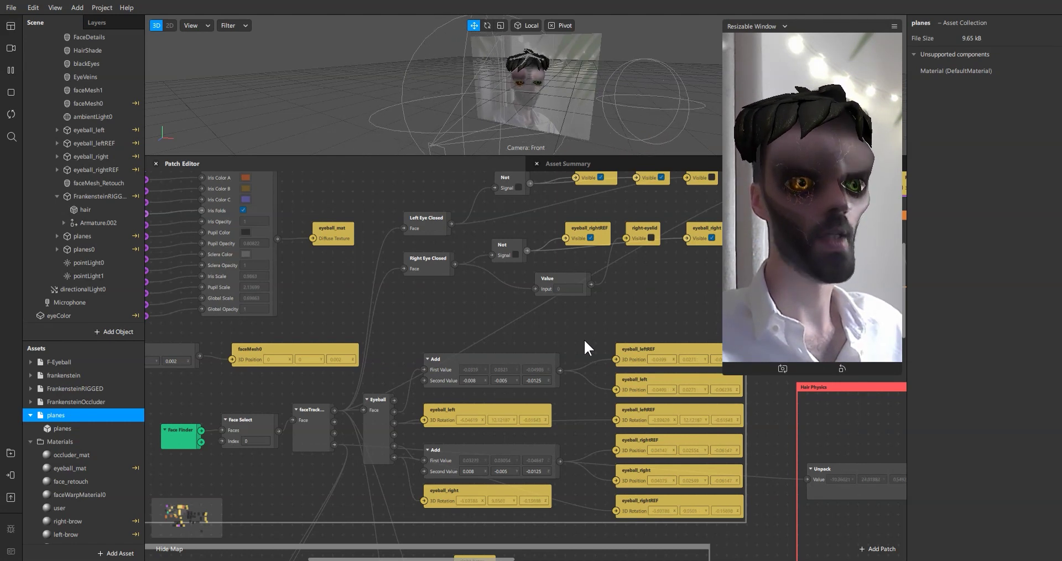
{"action": "mouse_move", "coordinate": [579, 341]}
{"action": "left_mouse_down"}
{"action": "mouse_move", "coordinate": [533, 344]}
{"action": "mouse_move", "coordinate": [561, 349]}
{"action": "left_mouse_up"}
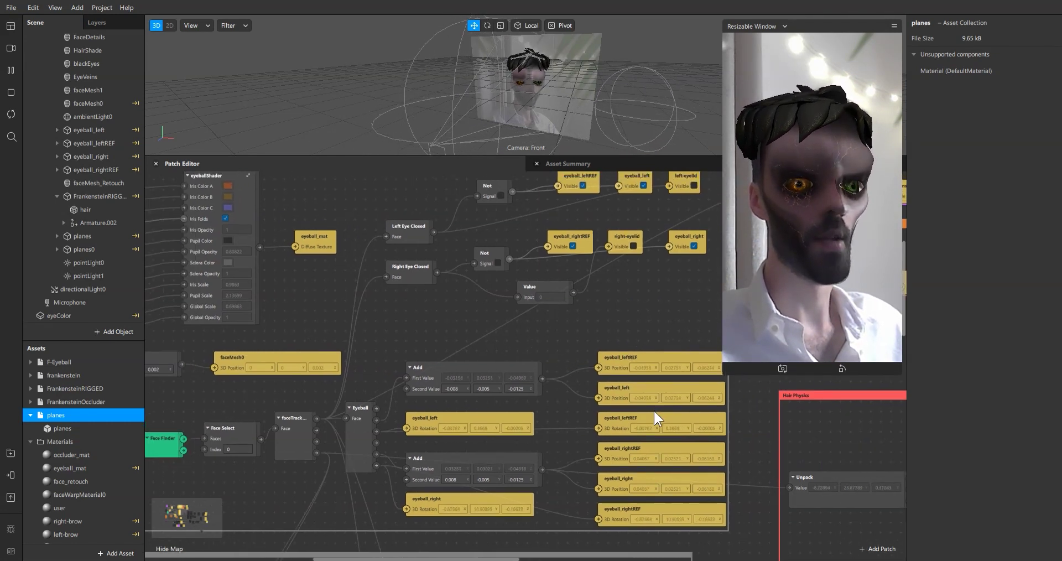
{"action": "scroll", "coordinate": [653, 412], "scroll_direction": "up", "scroll_amount": 4}
{"action": "scroll", "coordinate": [653, 414], "scroll_direction": "down", "scroll_amount": 5}
{"action": "scroll", "coordinate": [649, 407], "scroll_direction": "up", "scroll_amount": 5, "text": "ctrl"}
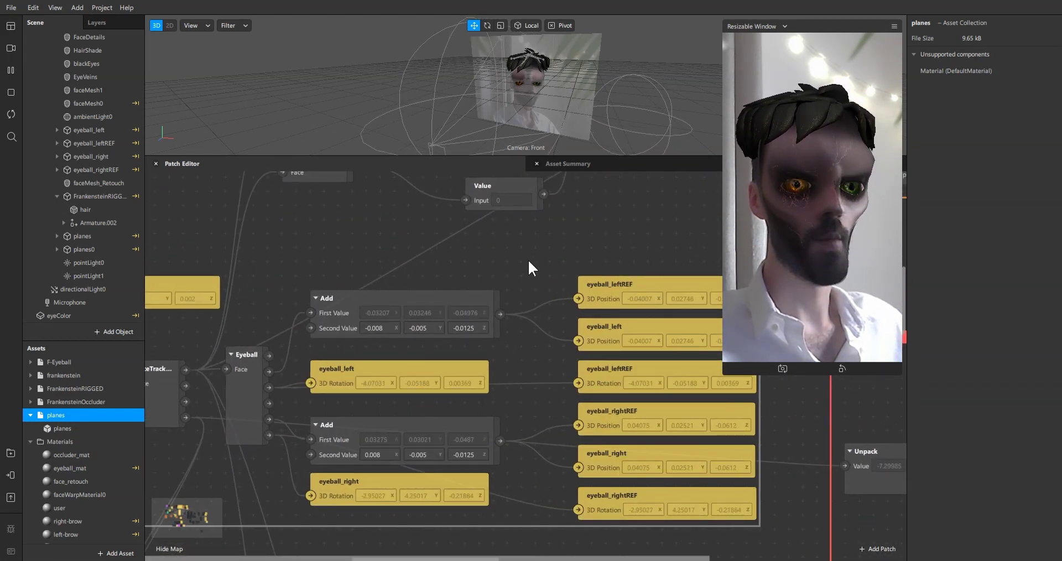
{"action": "scroll", "coordinate": [528, 331], "scroll_direction": "up", "scroll_amount": 3}
{"action": "scroll", "coordinate": [513, 417], "scroll_direction": "down", "scroll_amount": 5, "text": "ctrl"}
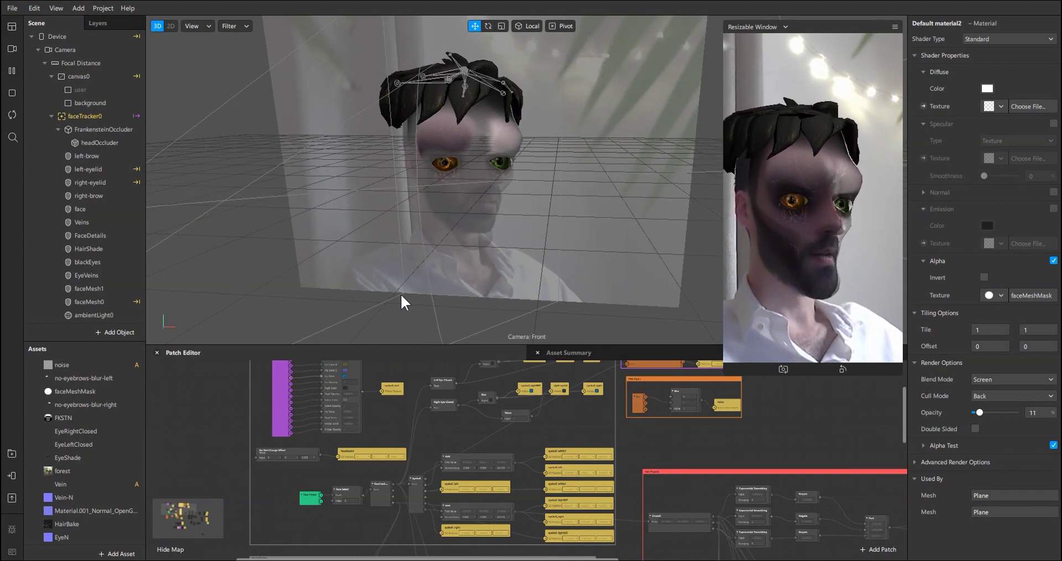
Send left-eyelid's Visible property to the patch graph and pan to the Left Eye Closed logic
{"action": "left_click_drag", "start_coordinate": [418, 345], "coordinate": [427, 266]}
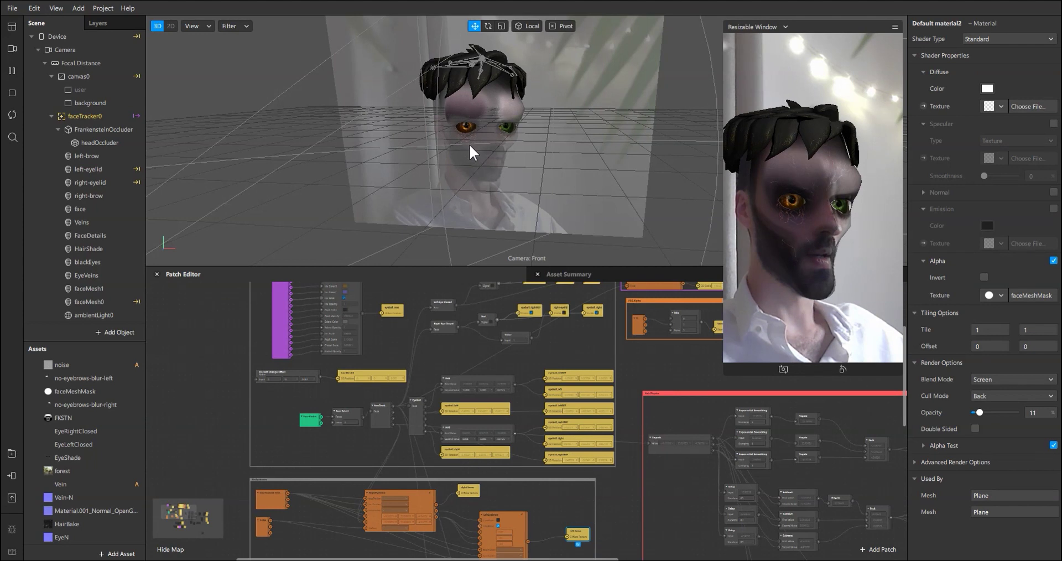
{"action": "scroll", "coordinate": [88, 138], "scroll_direction": "down", "scroll_amount": 3}
{"action": "left_click", "coordinate": [84, 92]}
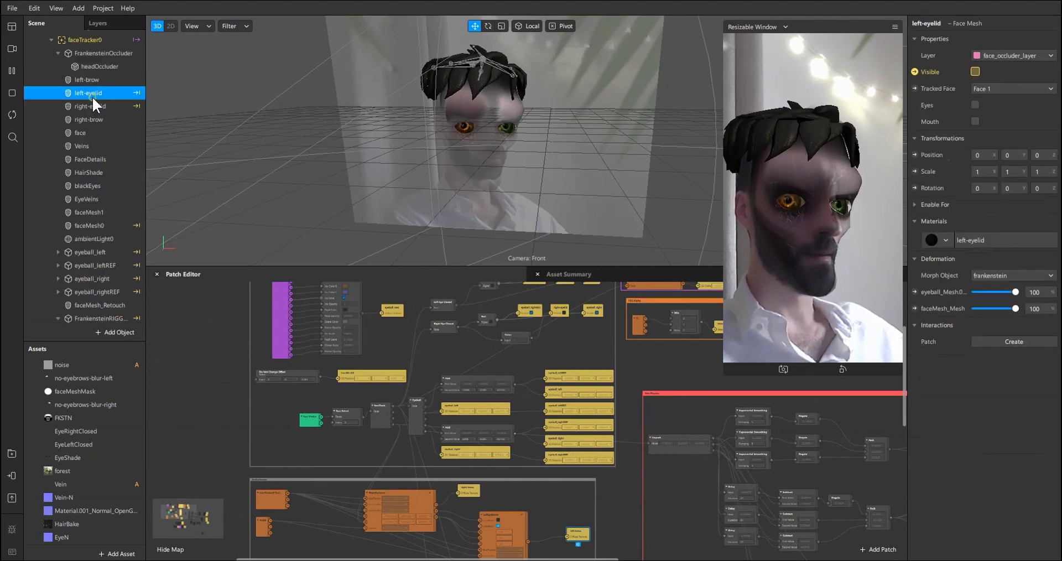
{"action": "left_click", "coordinate": [915, 72]}
{"action": "scroll", "coordinate": [489, 471], "scroll_direction": "up", "scroll_amount": 5}
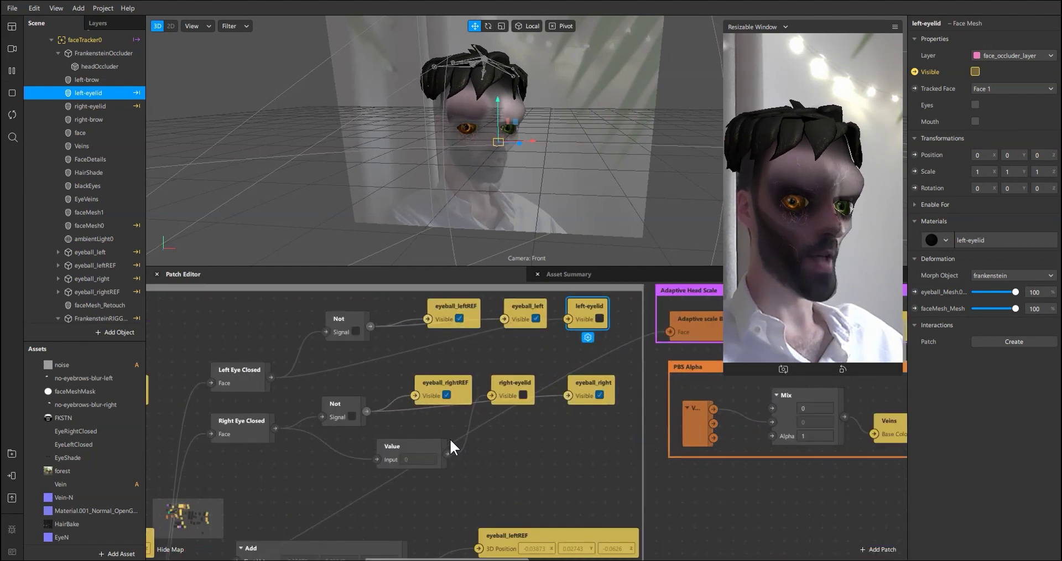
{"action": "left_click_drag", "start_coordinate": [324, 474], "coordinate": [408, 486]}
{"action": "left_click", "coordinate": [370, 410]}
{"action": "left_click_drag", "start_coordinate": [439, 400], "coordinate": [374, 407]}
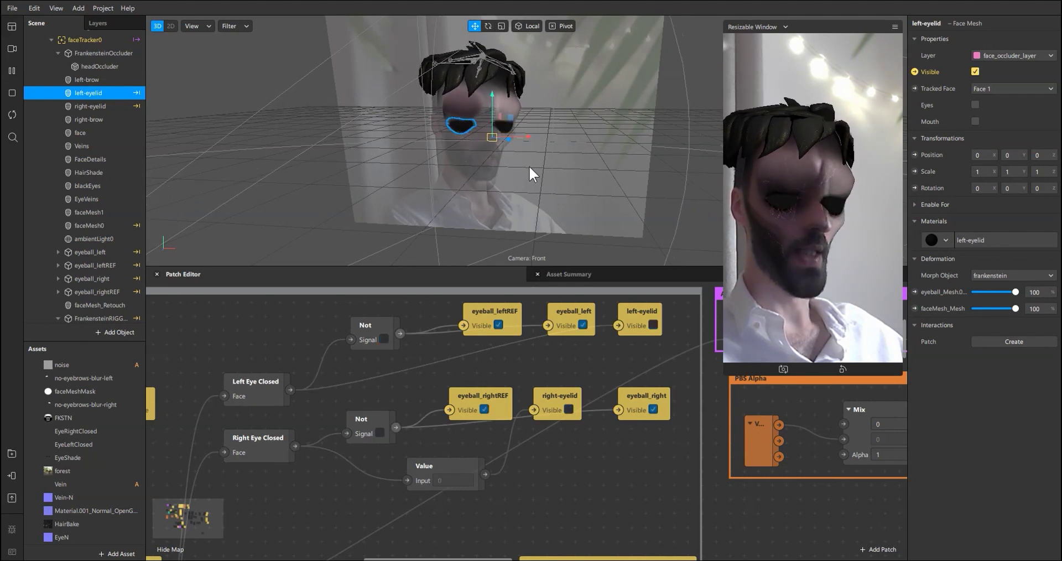
{"action": "scroll", "coordinate": [558, 457], "scroll_direction": "down", "scroll_amount": 3}
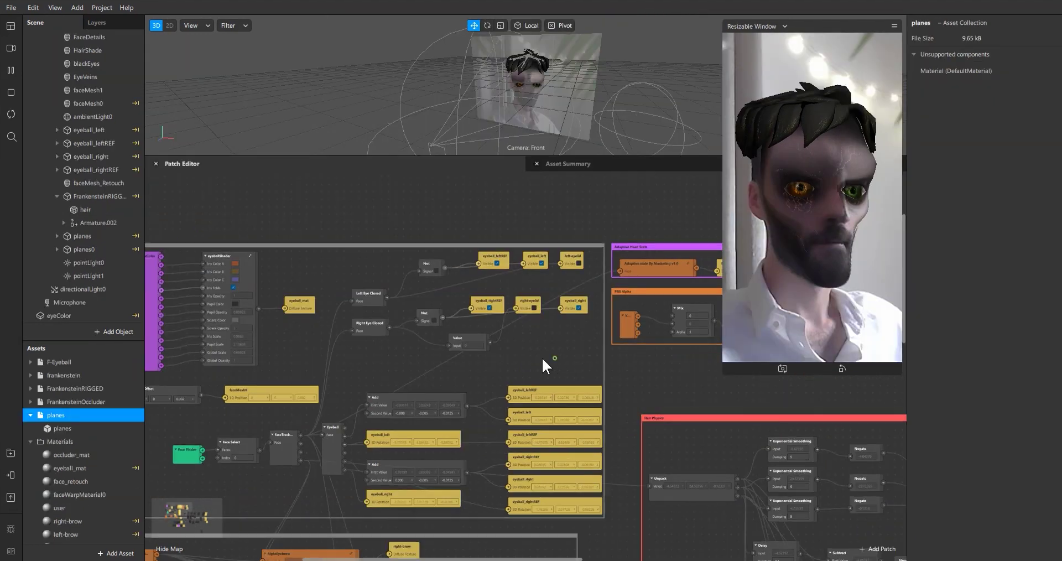
Nudge the Adaptive scale patch down slightly and select FrankensteinRIGGED's scale patch
{"action": "scroll", "coordinate": [542, 357], "scroll_direction": "right", "scroll_amount": 5}
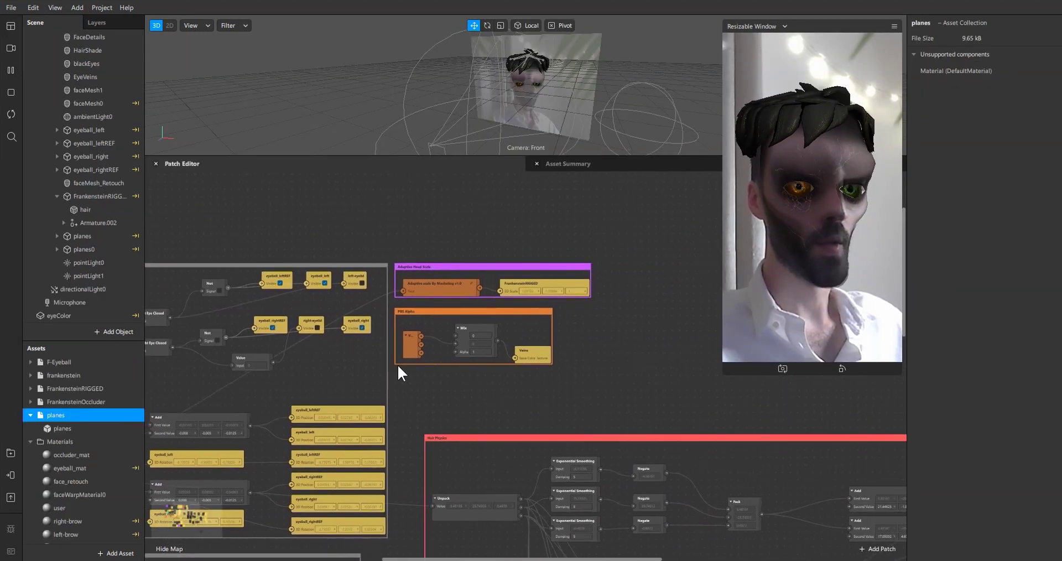
{"action": "scroll", "coordinate": [510, 331], "scroll_direction": "up", "scroll_amount": 5}
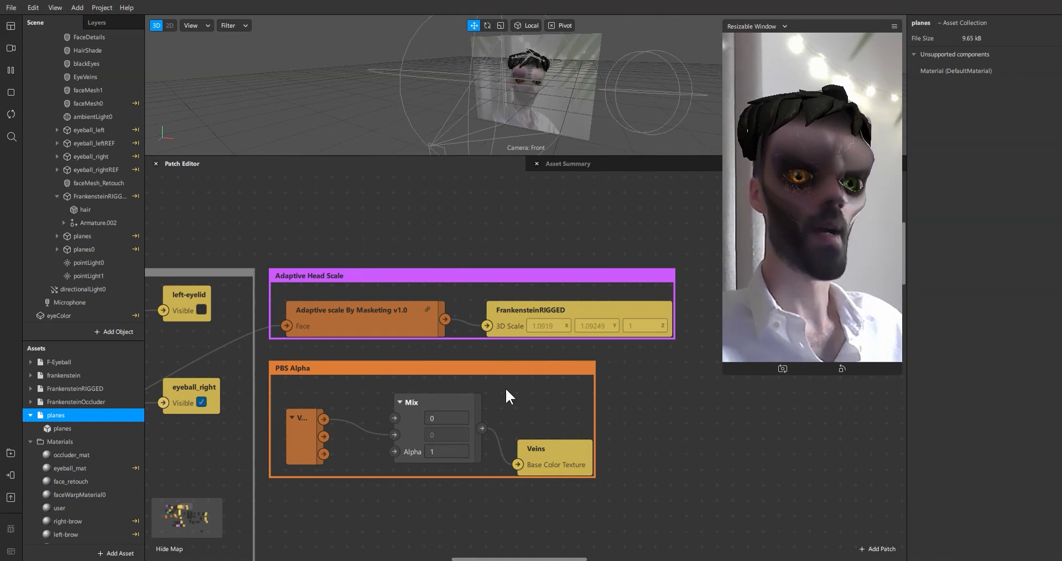
{"action": "scroll", "coordinate": [520, 360], "scroll_direction": "down", "scroll_amount": 2}
{"action": "left_click", "coordinate": [415, 258]}
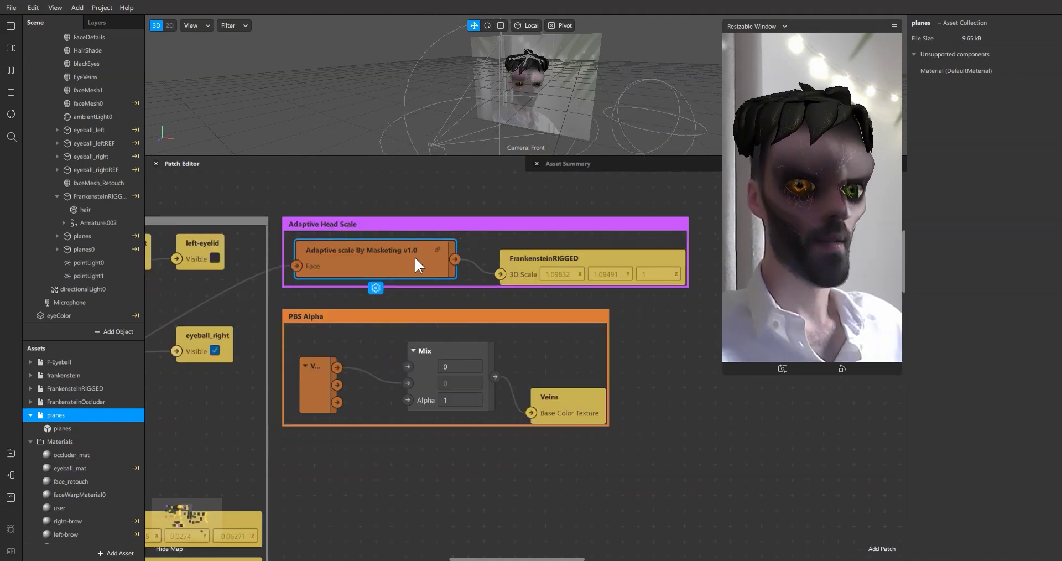
{"action": "left_click_drag", "start_coordinate": [415, 258], "coordinate": [416, 278]}
{"action": "left_click", "coordinate": [543, 258]}
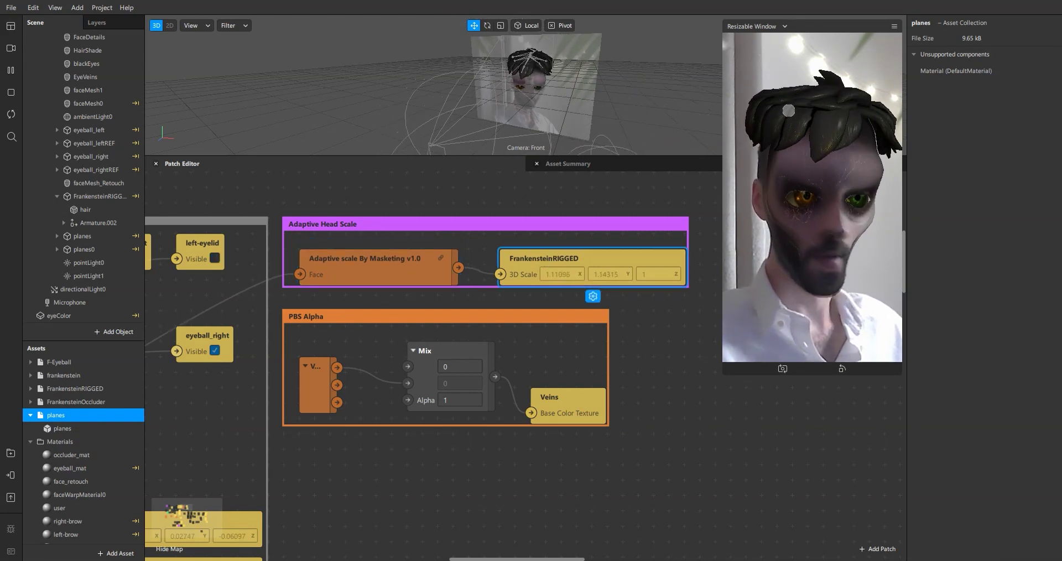
{"action": "scroll", "coordinate": [100, 169], "scroll_direction": "up", "scroll_amount": 4}
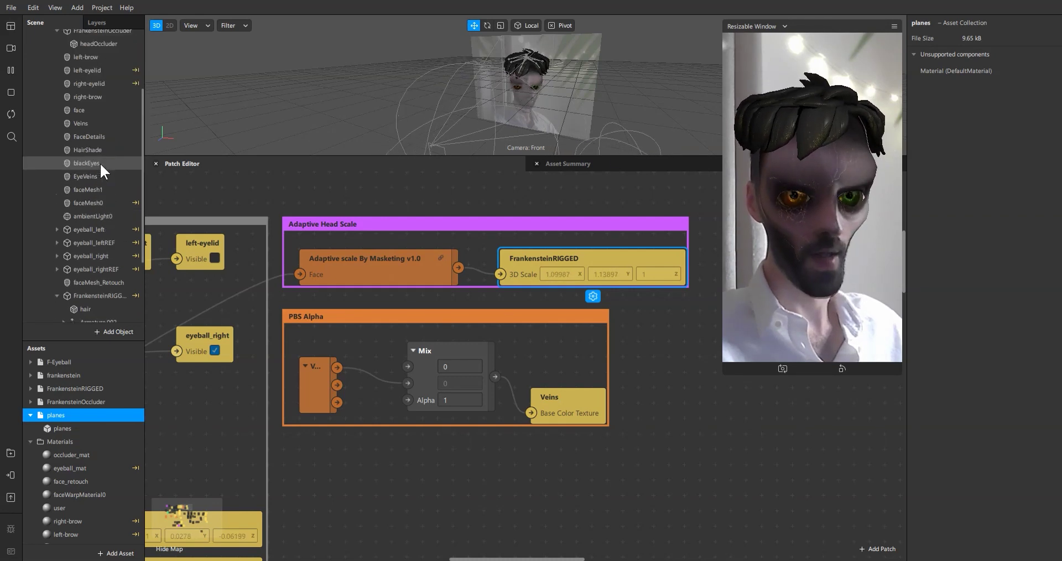
Preview the filter on four simulated faces, including a woman and a bearded man, then nudge PBS Alpha right
{"action": "left_click", "coordinate": [85, 73]}
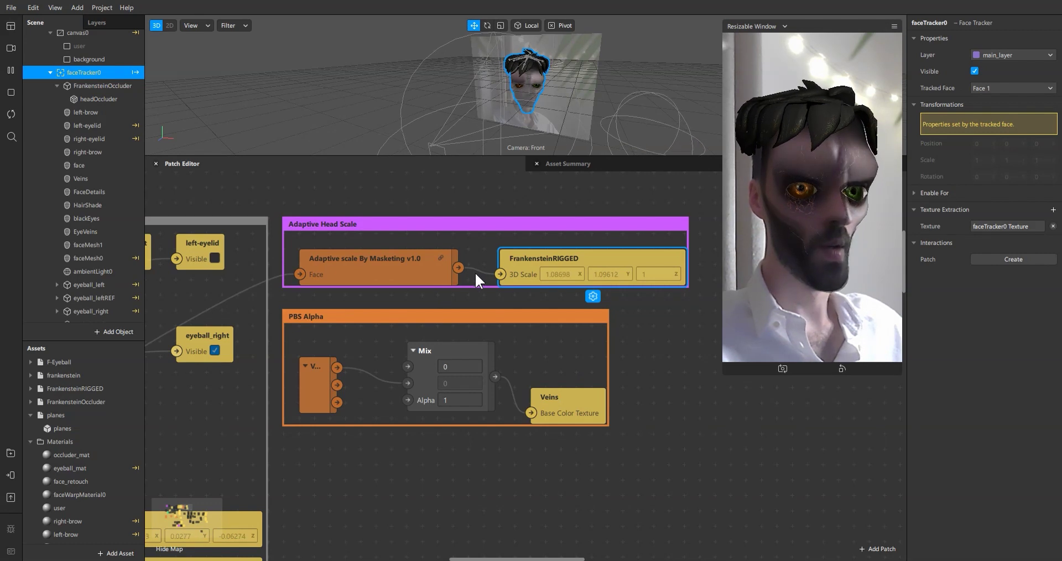
{"action": "left_click", "coordinate": [16, 49]}
{"action": "left_click", "coordinate": [70, 119]}
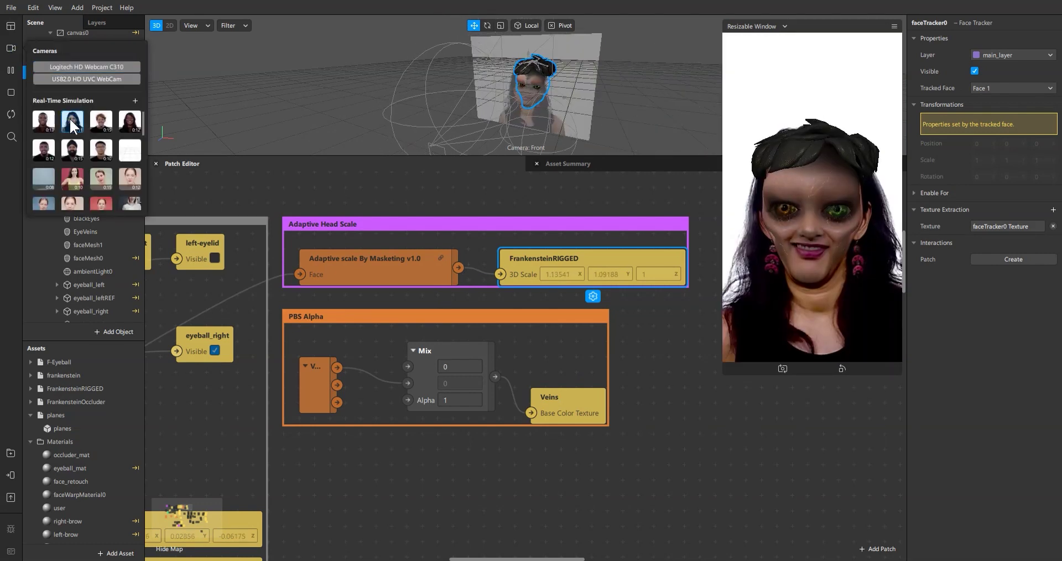
{"action": "left_click", "coordinate": [98, 122]}
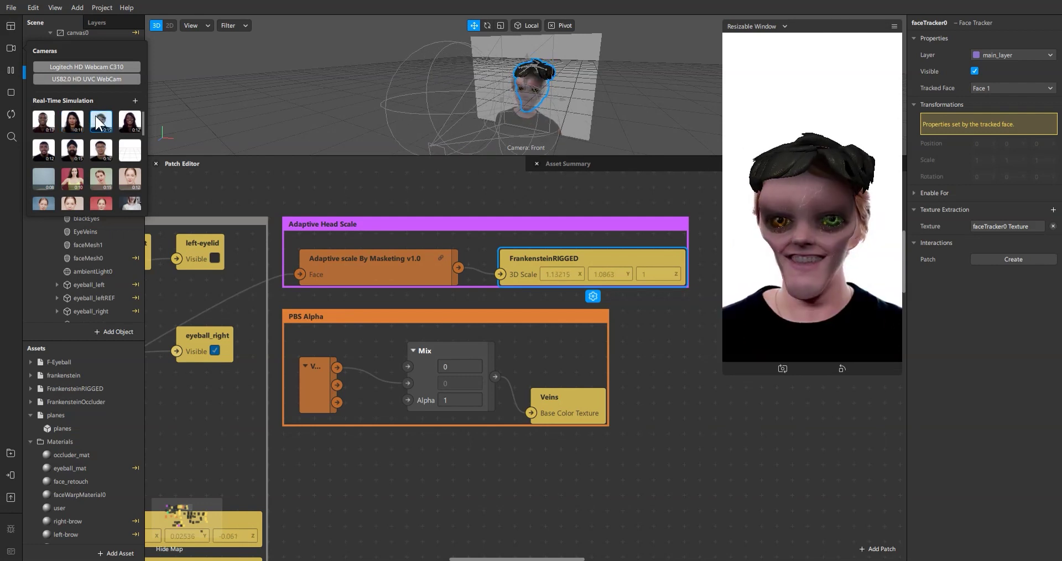
{"action": "left_click", "coordinate": [129, 131]}
{"action": "left_click", "coordinate": [99, 155]}
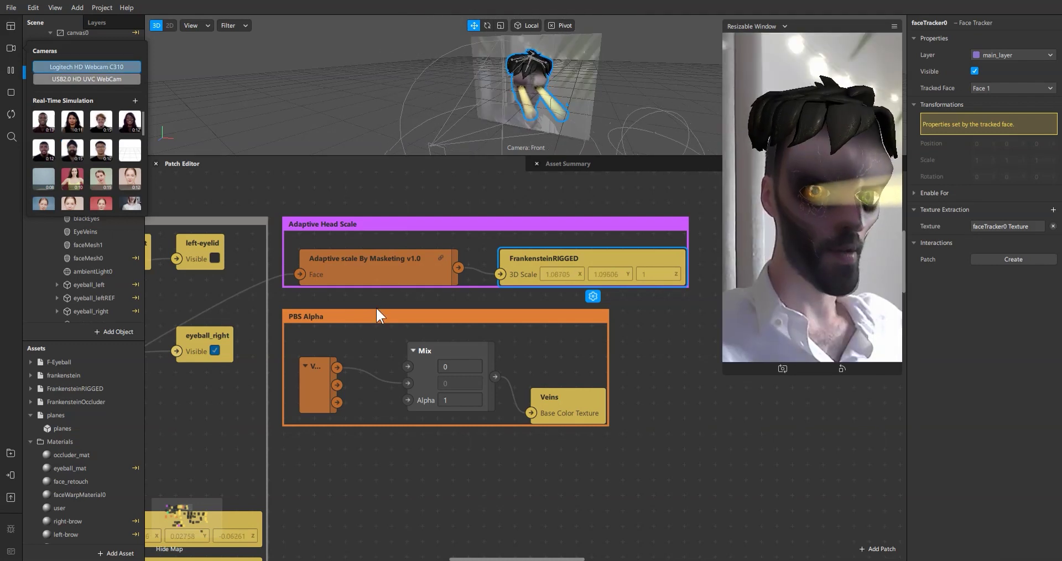
{"action": "left_click_drag", "start_coordinate": [376, 317], "coordinate": [398, 323]}
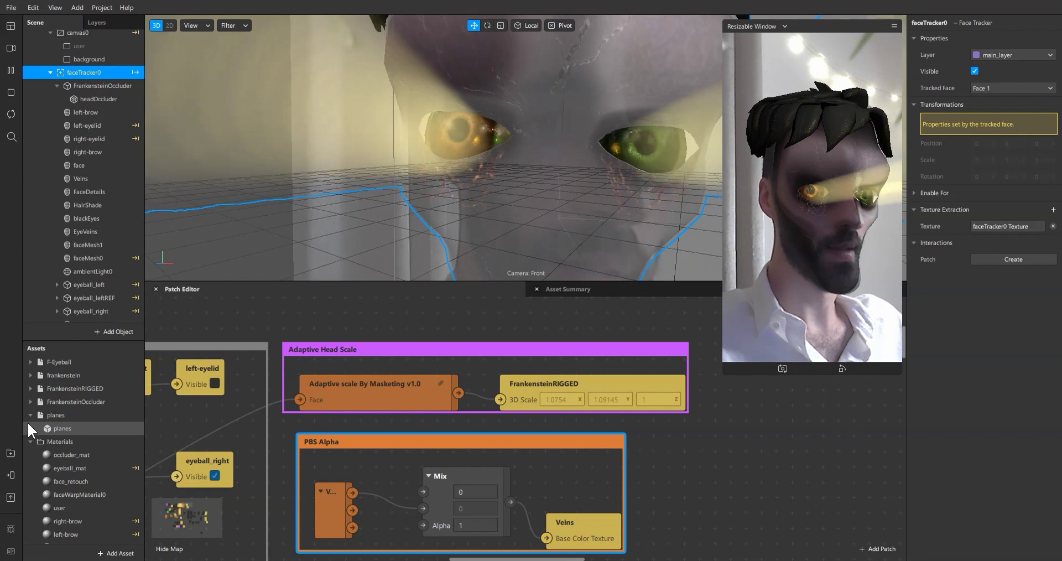
Connect the PBS Alpha Mix output to the Veins Base Color Texture, then pan toward NoEyebrows
{"action": "left_click", "coordinate": [27, 406]}
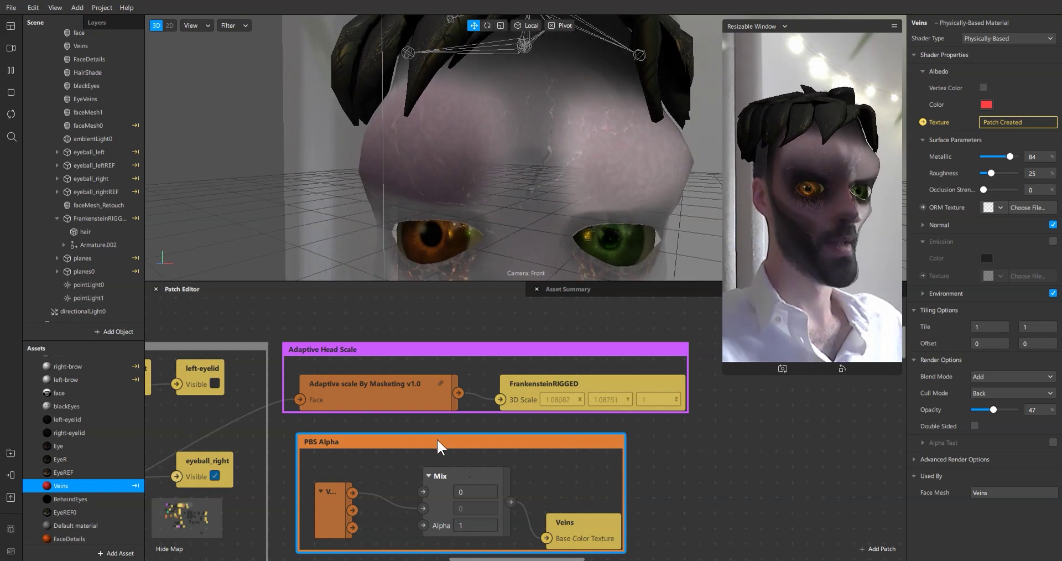
{"action": "left_click", "coordinate": [435, 439]}
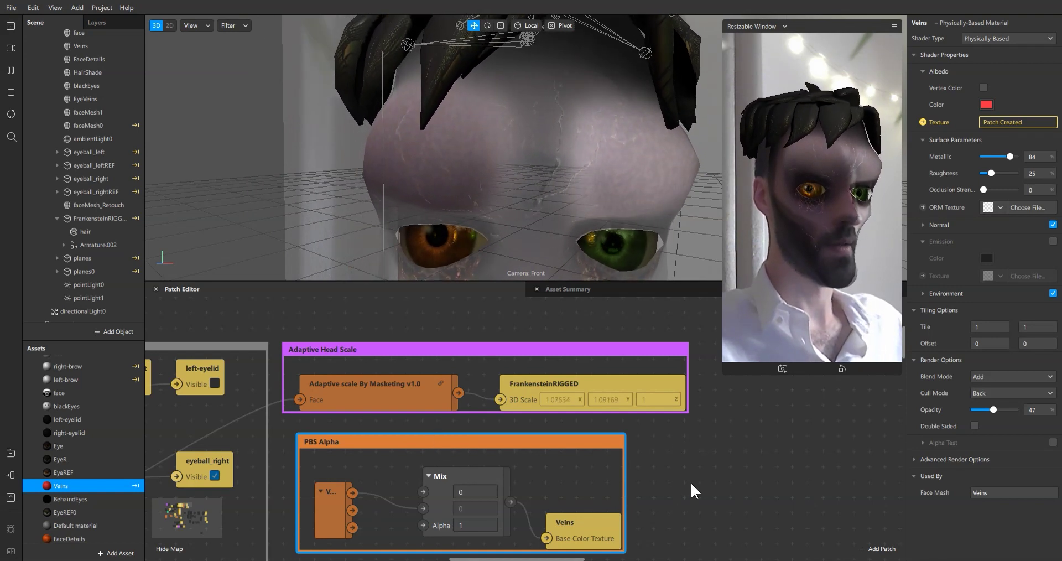
{"action": "left_click_drag", "start_coordinate": [690, 482], "coordinate": [693, 416]}
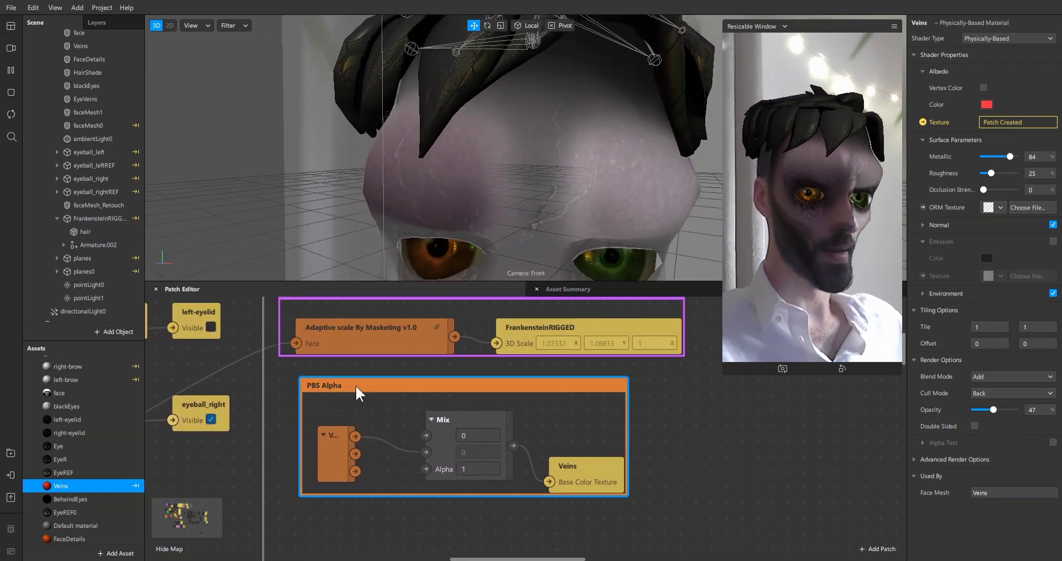
{"action": "left_click", "coordinate": [325, 442]}
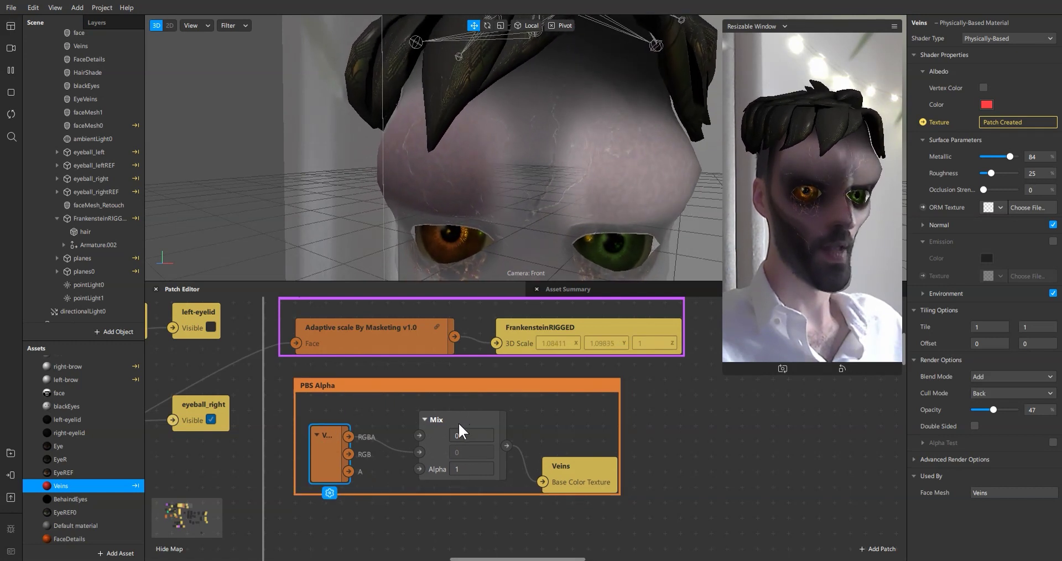
{"action": "left_click_drag", "start_coordinate": [577, 469], "coordinate": [562, 444]}
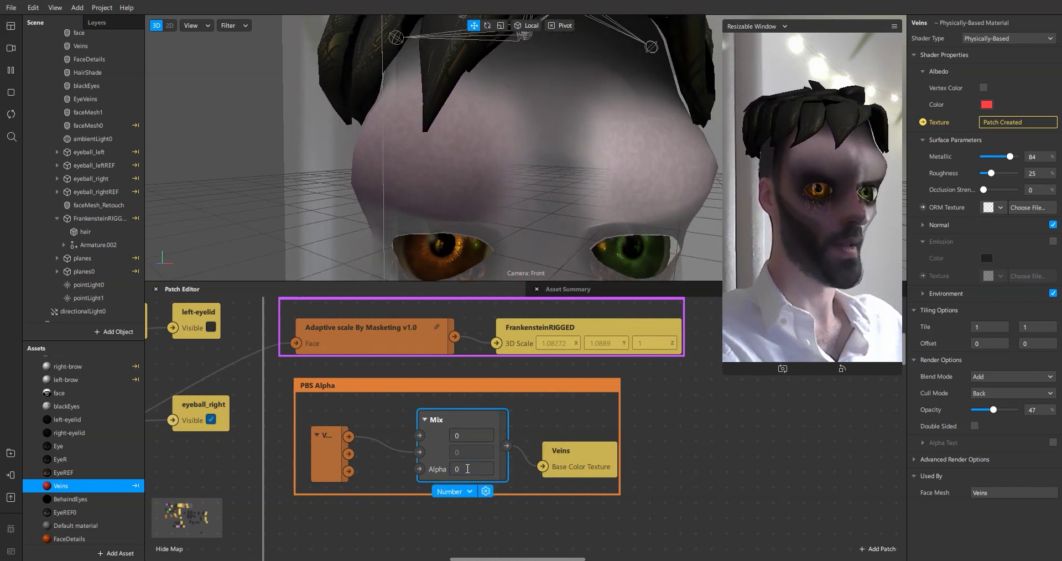
{"action": "left_click", "coordinate": [532, 472]}
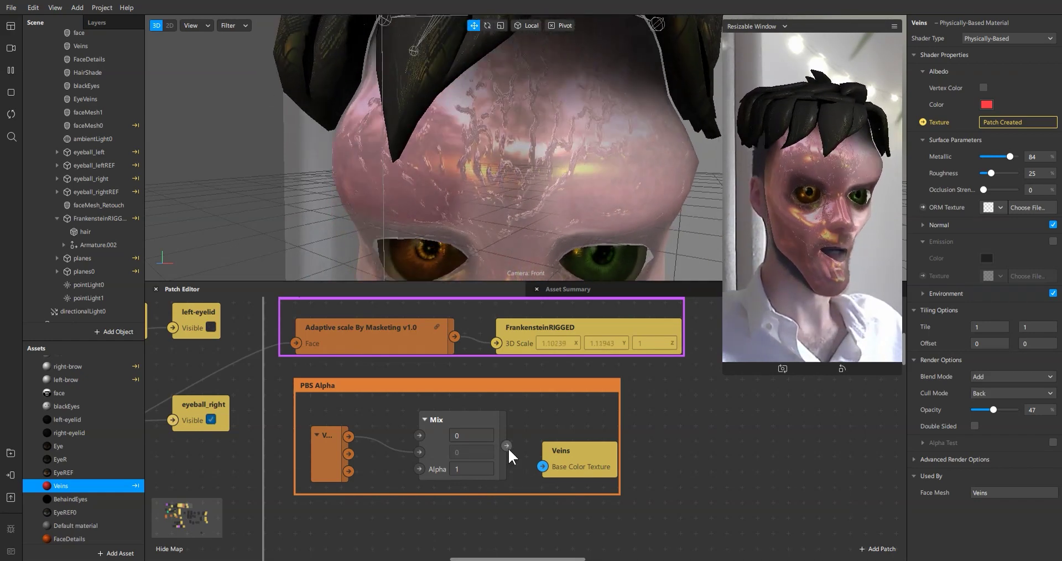
{"action": "left_click_drag", "start_coordinate": [507, 446], "coordinate": [543, 466]}
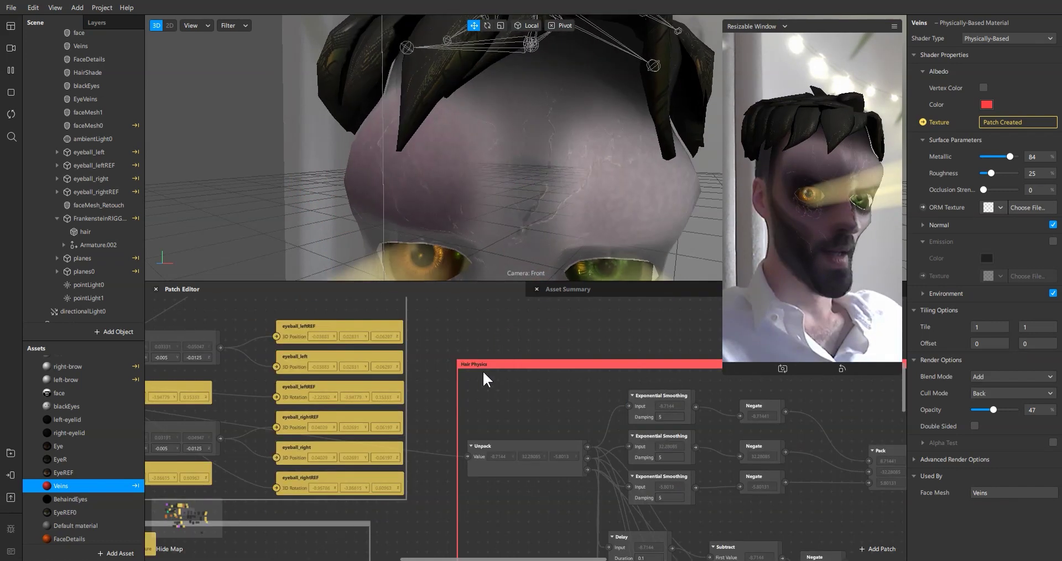
{"action": "middle_click_drag", "start_coordinate": [410, 523], "coordinate": [856, 328]}
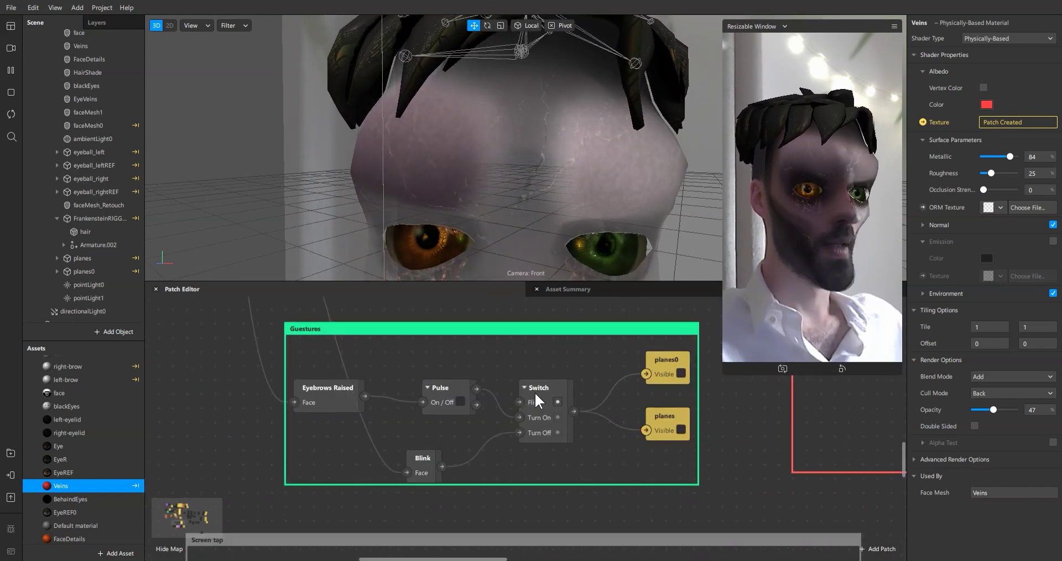
Scroll to the Guestures group linking Eyebrows Raised, Pulse, Switch and Blink to planes visibility
{"action": "scroll", "coordinate": [534, 392], "scroll_direction": "up", "scroll_amount": 1}
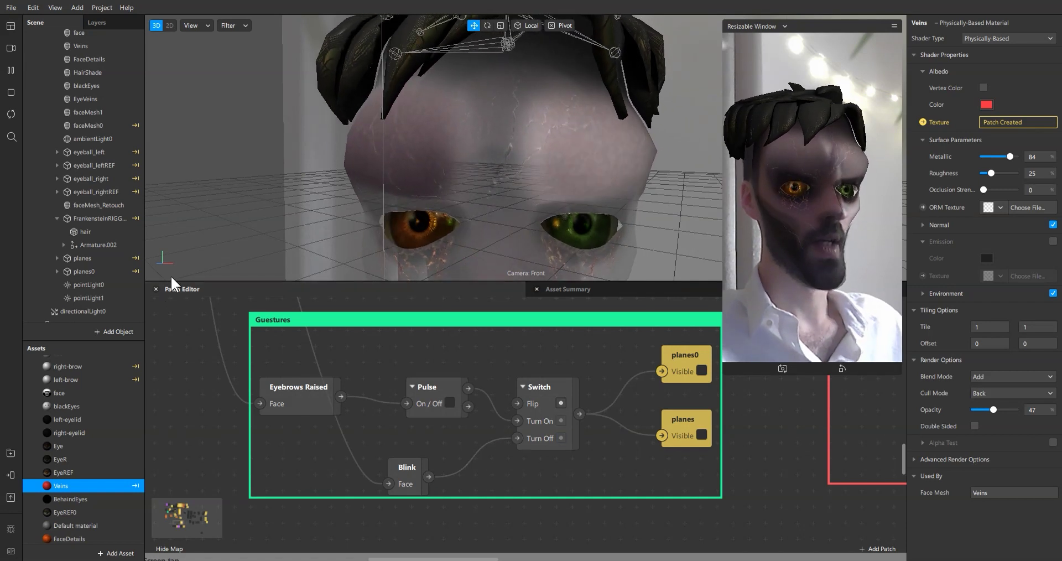
Pause the preview with the beams on and select the left eye's light-beam plane
{"action": "left_click", "coordinate": [10, 67]}
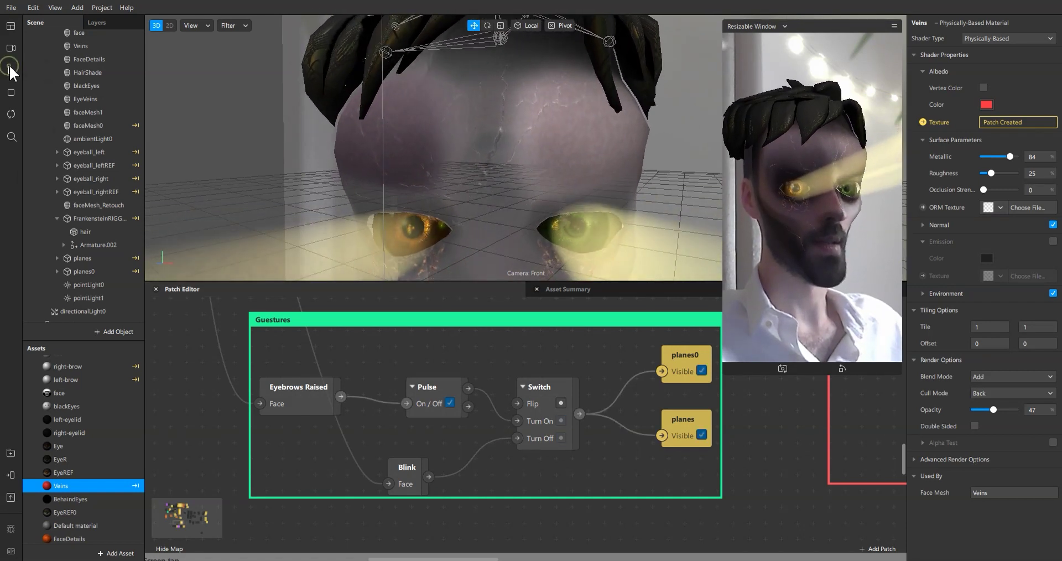
{"action": "middle_click_drag", "start_coordinate": [458, 203], "coordinate": [469, 145]}
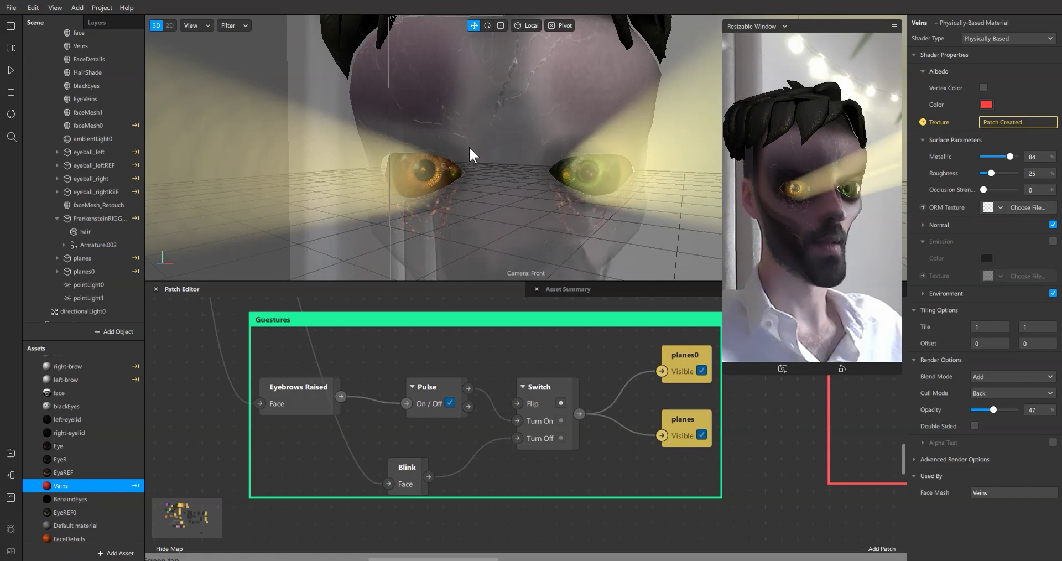
{"action": "left_click", "coordinate": [229, 153]}
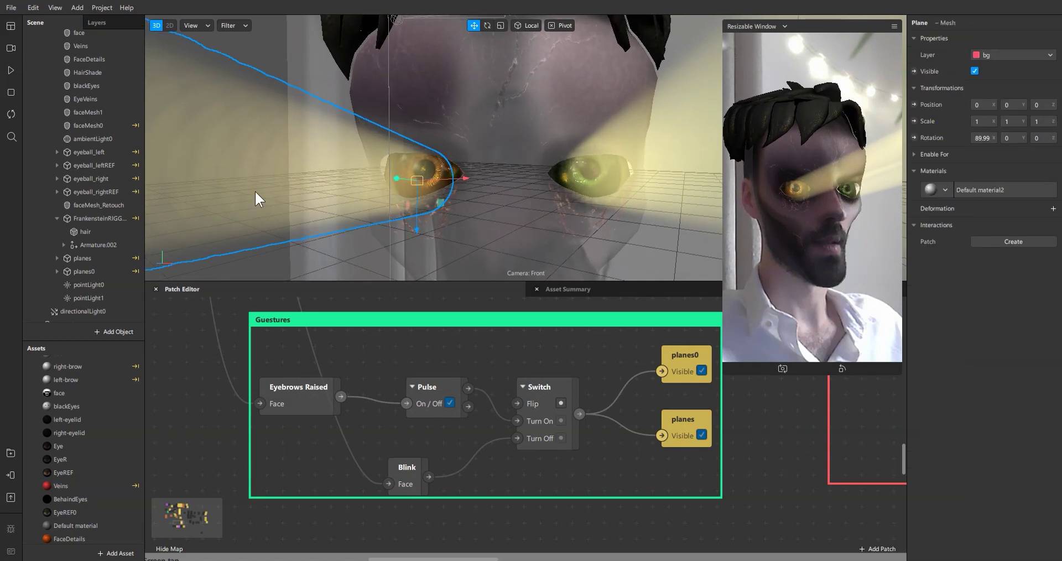
{"action": "scroll", "coordinate": [287, 189], "scroll_direction": "down", "scroll_amount": 5}
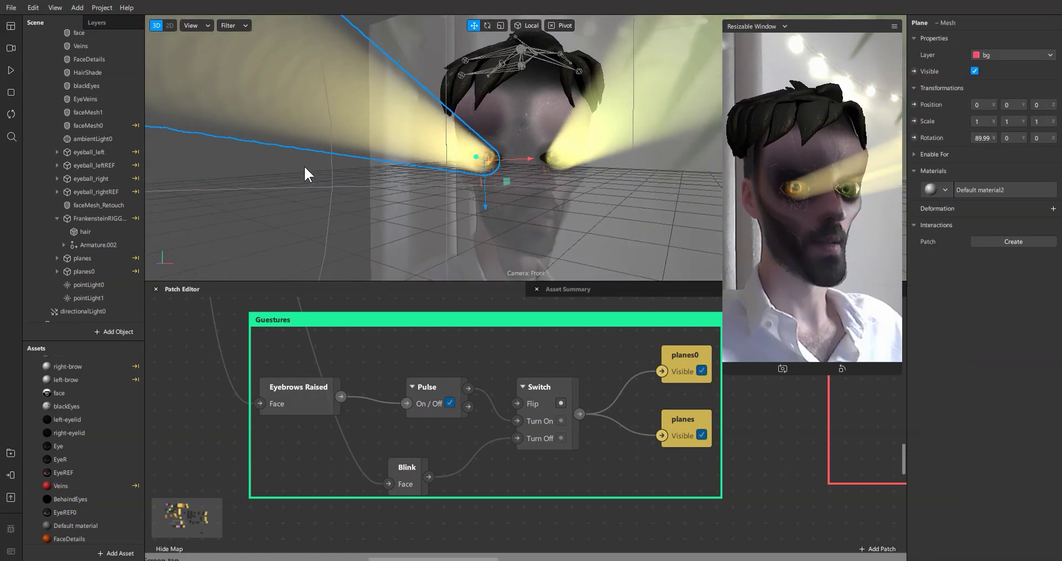
{"action": "right_click_drag", "start_coordinate": [303, 165], "coordinate": [341, 173]}
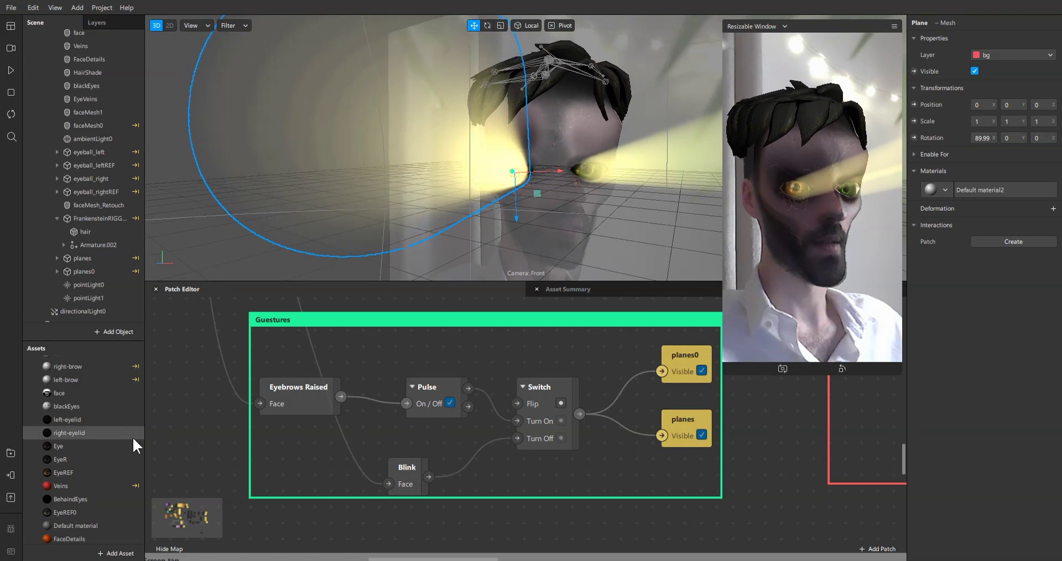
{"action": "scroll", "coordinate": [106, 420], "scroll_direction": "down", "scroll_amount": 5}
Lower Default material2's opacity from 26 to 7, expand its Alpha settings, and inspect the beams
{"action": "left_click", "coordinate": [83, 486]}
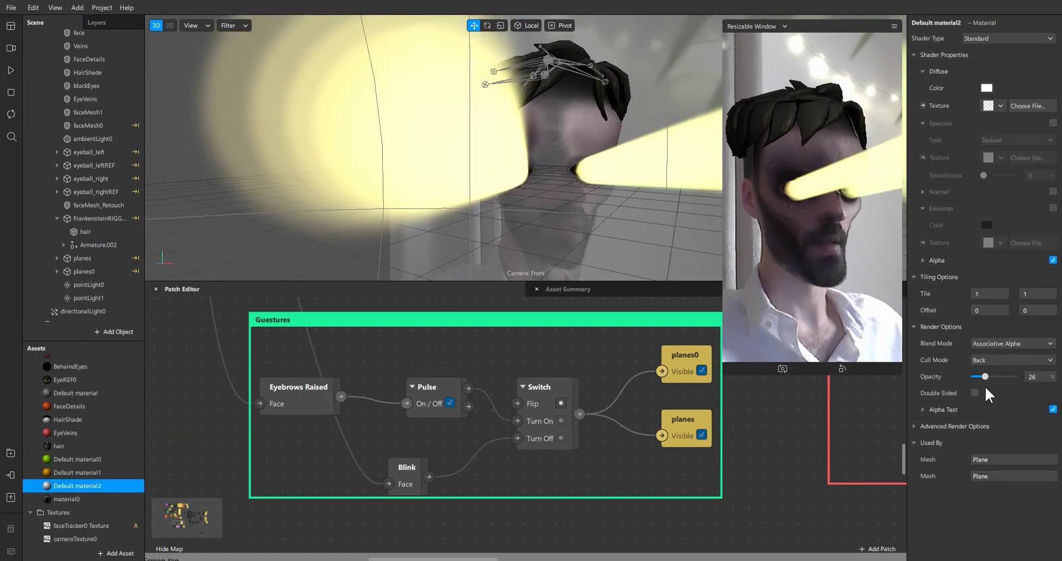
{"action": "left_click_drag", "start_coordinate": [985, 376], "coordinate": [978, 377]}
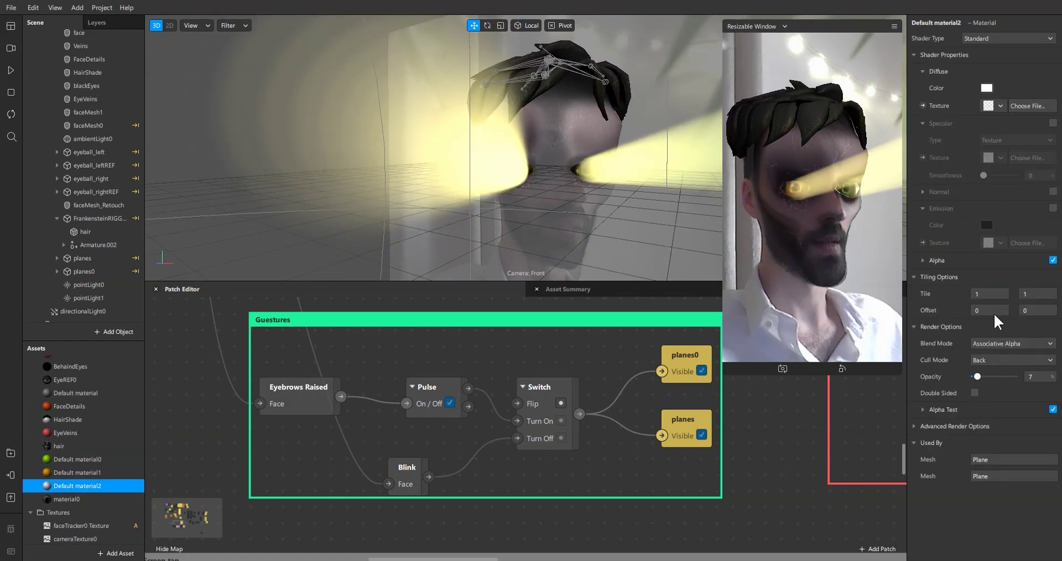
{"action": "left_click", "coordinate": [923, 260]}
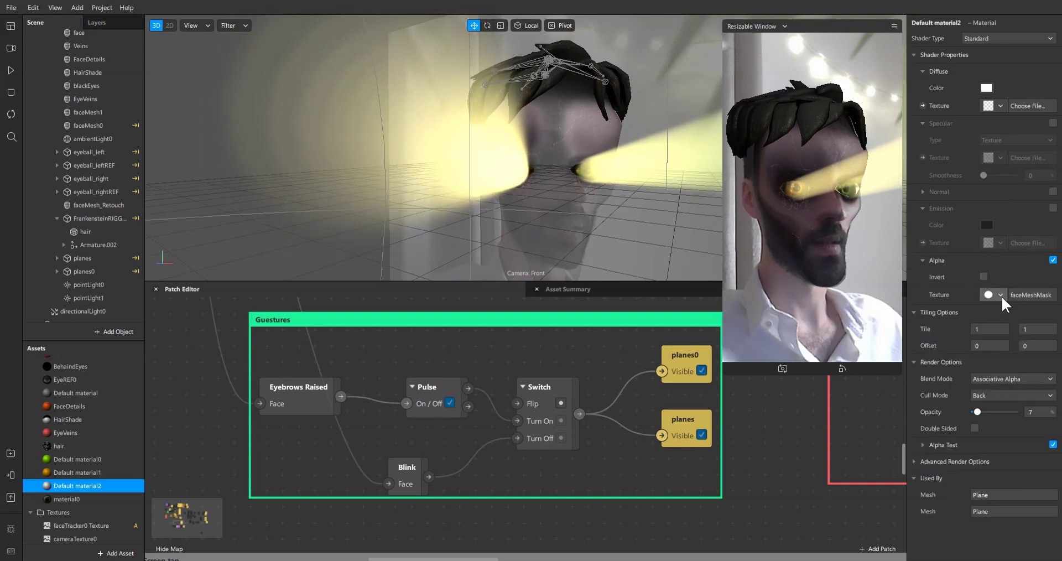
{"action": "right_click_drag", "start_coordinate": [381, 128], "coordinate": [412, 154]}
{"action": "middle_click_drag", "start_coordinate": [501, 165], "coordinate": [451, 144]}
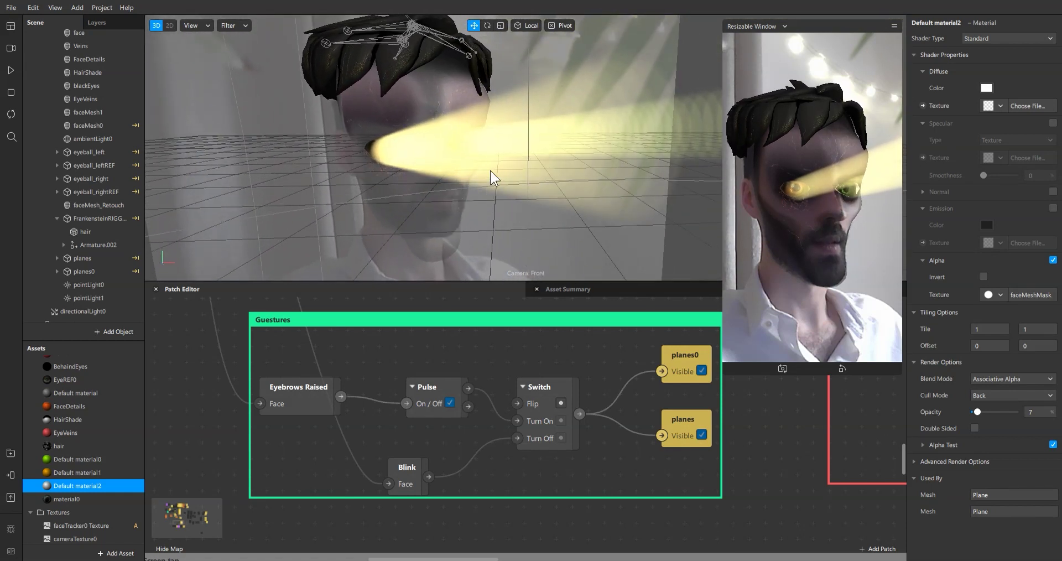
{"action": "right_click_drag", "start_coordinate": [472, 194], "coordinate": [584, 209]}
{"action": "middle_click_drag", "start_coordinate": [584, 209], "coordinate": [483, 197]}
{"action": "left_click_drag", "start_coordinate": [483, 196], "coordinate": [461, 204]}
Try Add, Subtract, Multiply and Replace blending on the eye-beam material
{"action": "left_click", "coordinate": [1006, 380]}
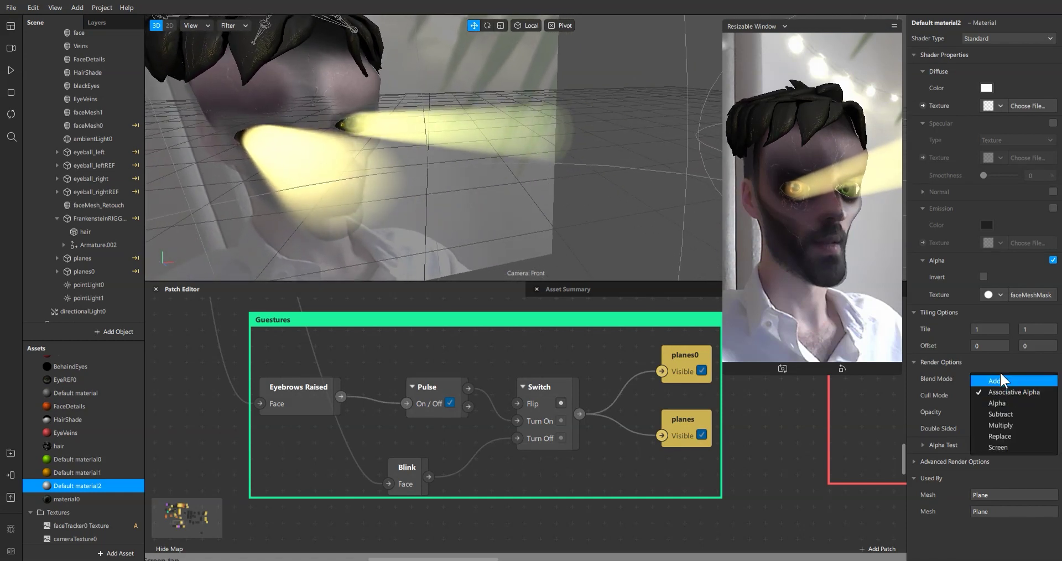
{"action": "left_click", "coordinate": [999, 381]}
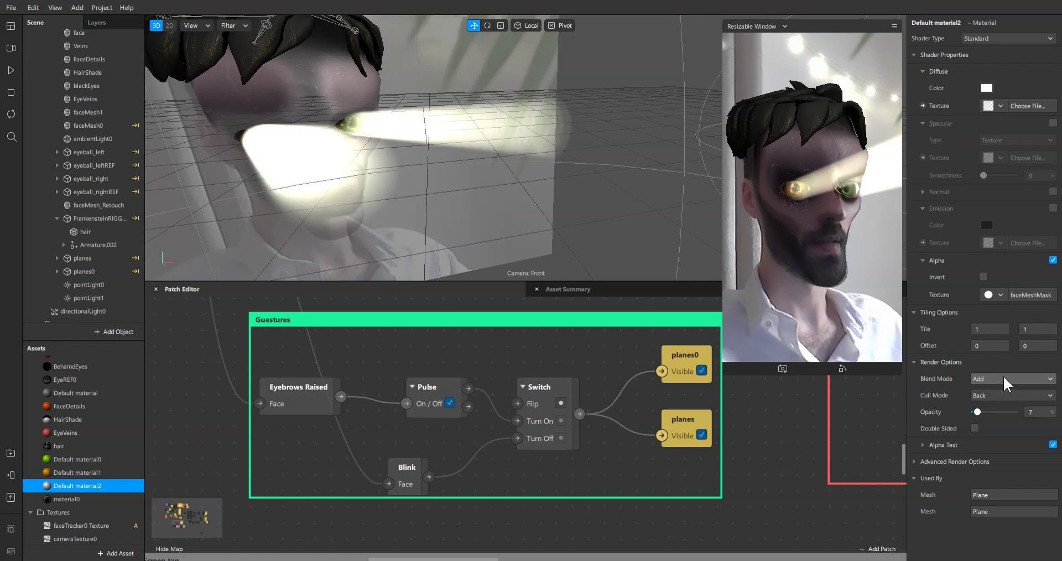
{"action": "left_click", "coordinate": [1004, 376]}
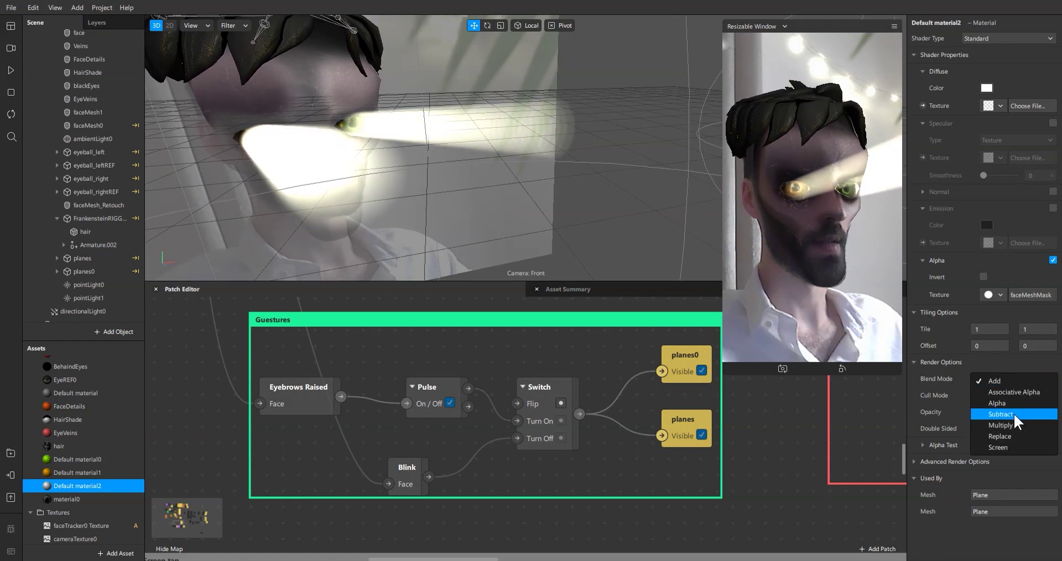
{"action": "left_click", "coordinate": [1013, 413]}
{"action": "left_click", "coordinate": [1000, 379]}
{"action": "left_click", "coordinate": [1009, 426]}
{"action": "left_click", "coordinate": [997, 378]}
{"action": "left_click", "coordinate": [1002, 436]}
Use Screen blending at 11% opacity for the beams, then resume the preview
{"action": "left_click", "coordinate": [999, 381]}
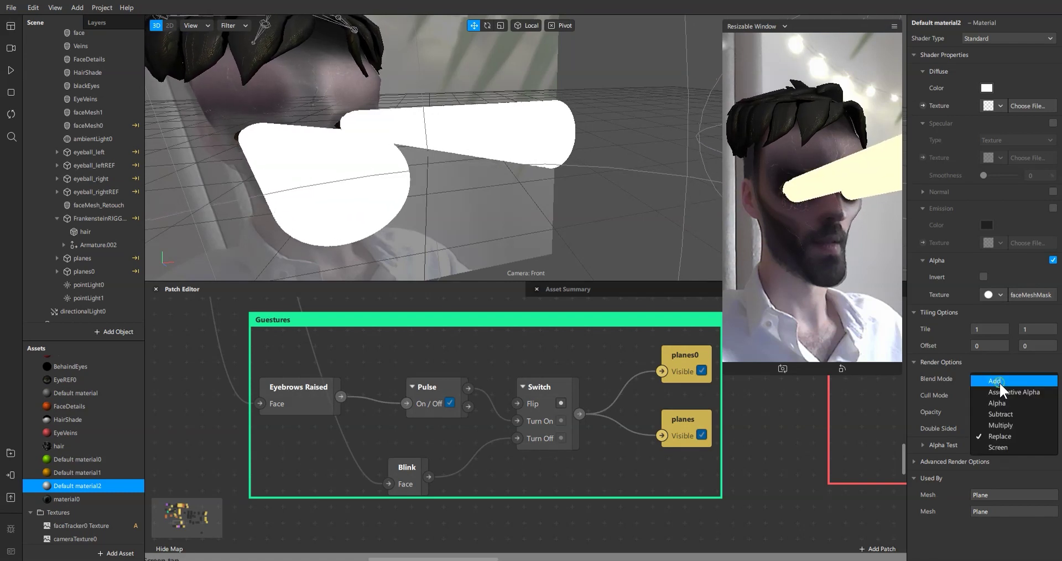
{"action": "left_click", "coordinate": [1004, 447]}
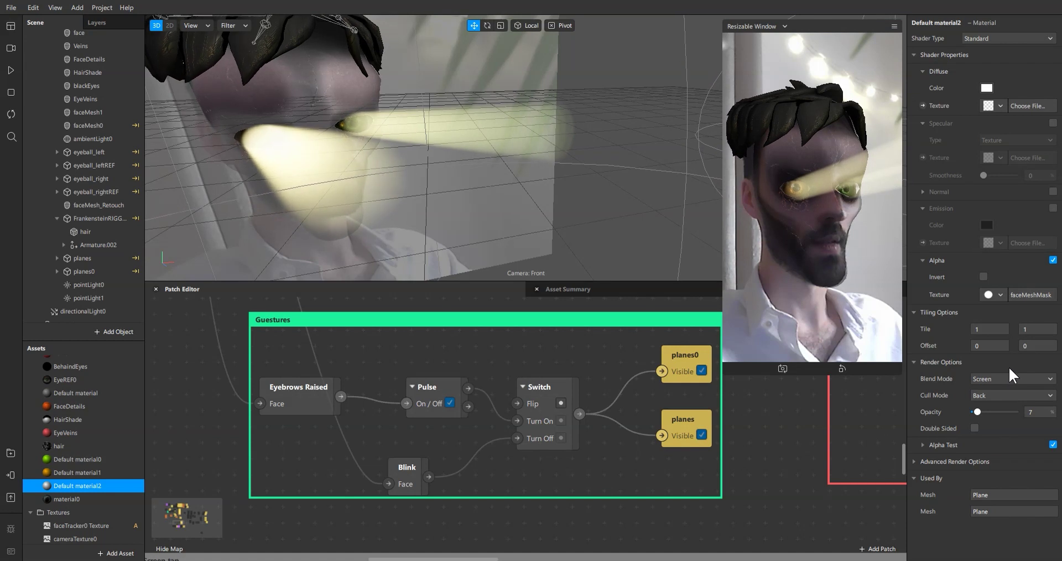
{"action": "left_click_drag", "start_coordinate": [984, 416], "coordinate": [977, 410]}
{"action": "left_click", "coordinate": [12, 75]}
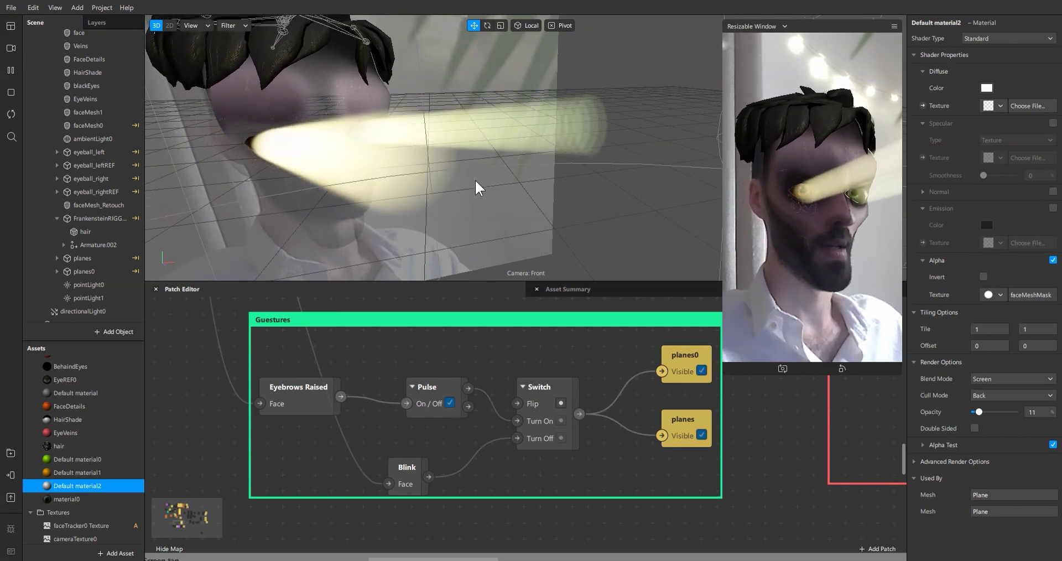
Bring the Screen tap patch group into view and zoom out the Patch Editor
{"action": "left_click_drag", "start_coordinate": [182, 527], "coordinate": [180, 523]}
{"action": "middle_click_drag", "start_coordinate": [421, 373], "coordinate": [360, 380]}
{"action": "scroll", "coordinate": [360, 379], "scroll_direction": "down", "scroll_amount": 1}
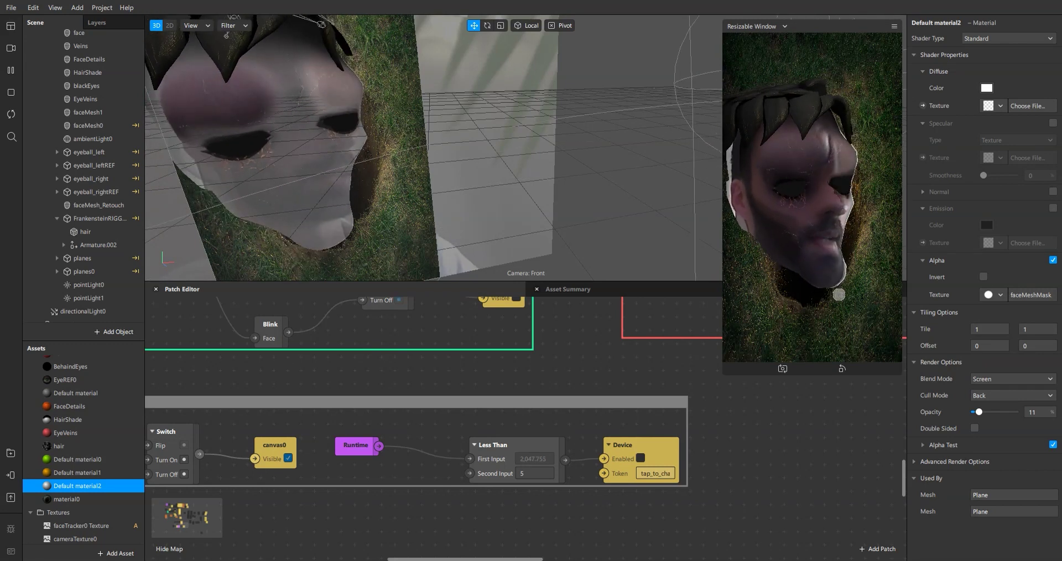
Hide the grass scene in the preview and pan toward the smoothing patches
{"action": "left_click", "coordinate": [839, 294]}
{"action": "middle_click_drag", "start_coordinate": [608, 354], "coordinate": [434, 418]}
{"action": "scroll", "coordinate": [619, 370], "scroll_direction": "down", "scroll_amount": 3}
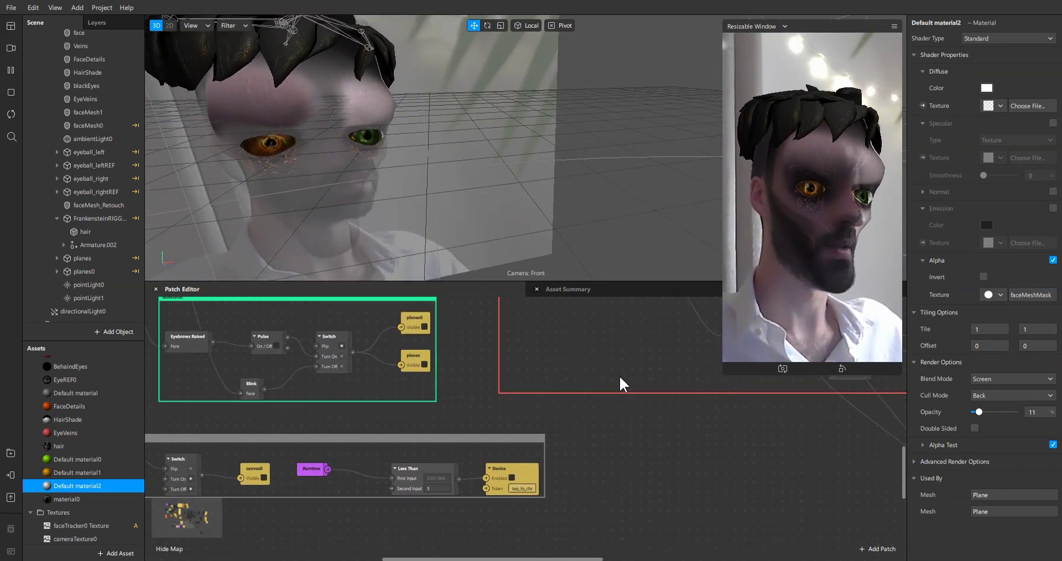
{"action": "left_click_drag", "start_coordinate": [595, 425], "coordinate": [497, 508]}
{"action": "middle_click_drag", "start_coordinate": [497, 508], "coordinate": [429, 560]}
{"action": "middle_click_drag", "start_coordinate": [592, 439], "coordinate": [505, 548]}
{"action": "scroll", "coordinate": [569, 448], "scroll_direction": "down", "scroll_amount": 3}
{"action": "scroll", "coordinate": [569, 450], "scroll_direction": "down", "scroll_amount": 2}
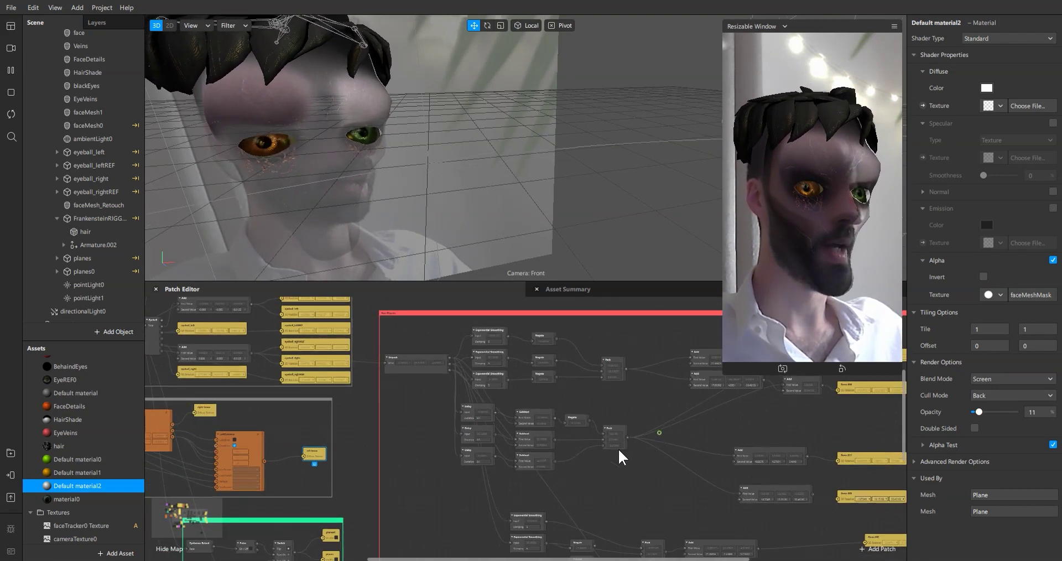
Center the red group of Unpack, Exponential Smoothing, Delay and Pack patches, then stop the preview
{"action": "middle_click_drag", "start_coordinate": [637, 444], "coordinate": [536, 458]}
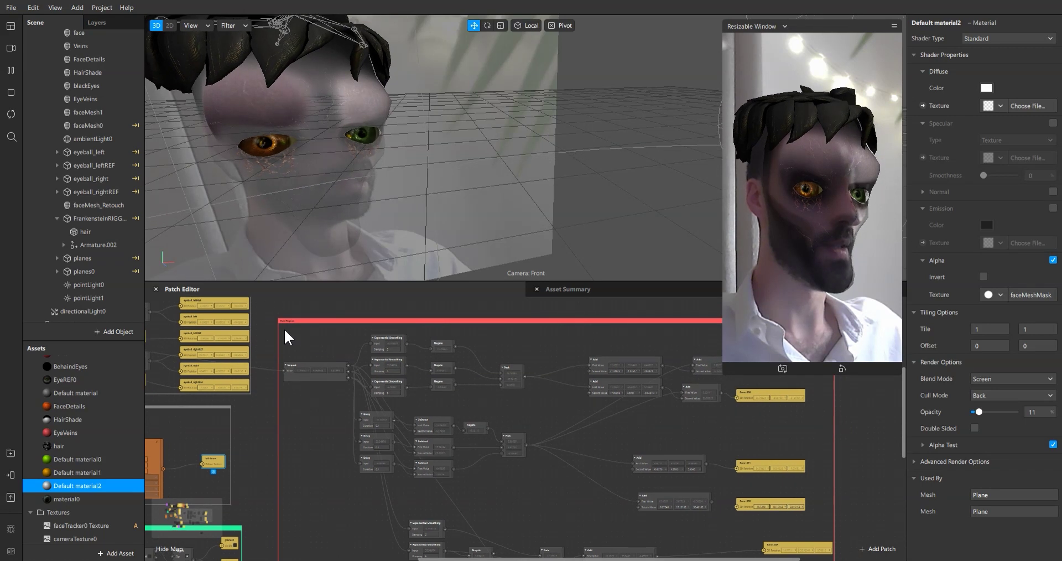
{"action": "scroll", "coordinate": [469, 372], "scroll_direction": "up", "scroll_amount": 3}
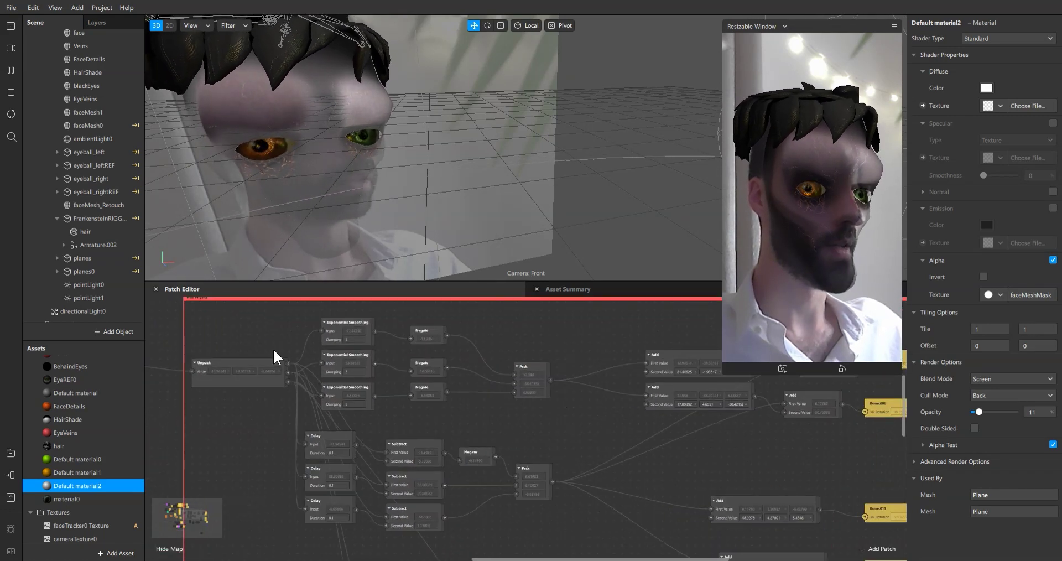
{"action": "scroll", "coordinate": [293, 347], "scroll_direction": "down", "scroll_amount": 3}
{"action": "scroll", "coordinate": [570, 394], "scroll_direction": "left", "scroll_amount": 3}
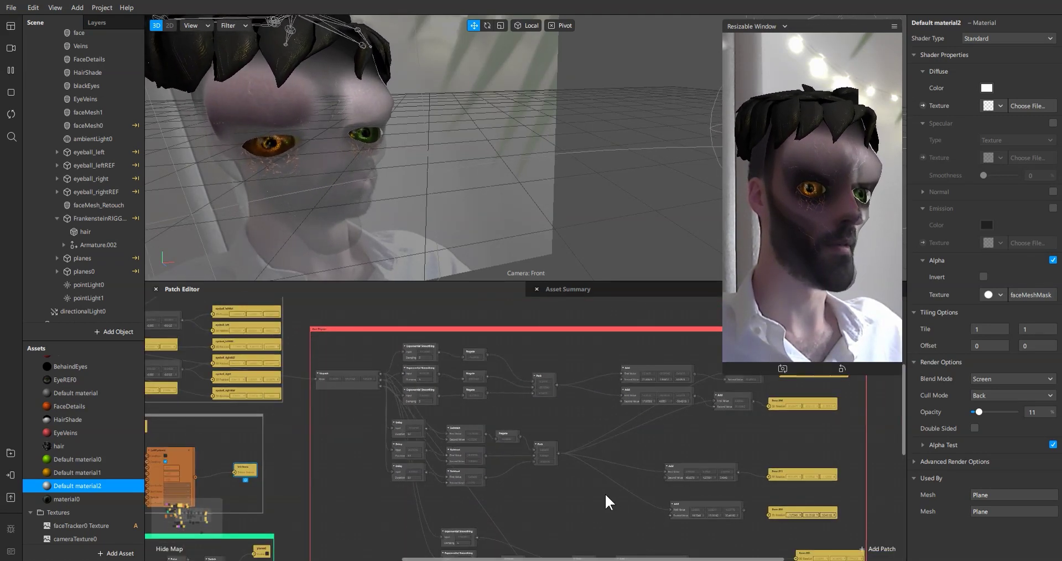
{"action": "scroll", "coordinate": [564, 443], "scroll_direction": "down", "scroll_amount": 1}
{"action": "scroll", "coordinate": [565, 443], "scroll_direction": "right", "scroll_amount": 2}
{"action": "scroll", "coordinate": [543, 453], "scroll_direction": "right", "scroll_amount": 1}
{"action": "scroll", "coordinate": [543, 453], "scroll_direction": "up", "scroll_amount": 1}
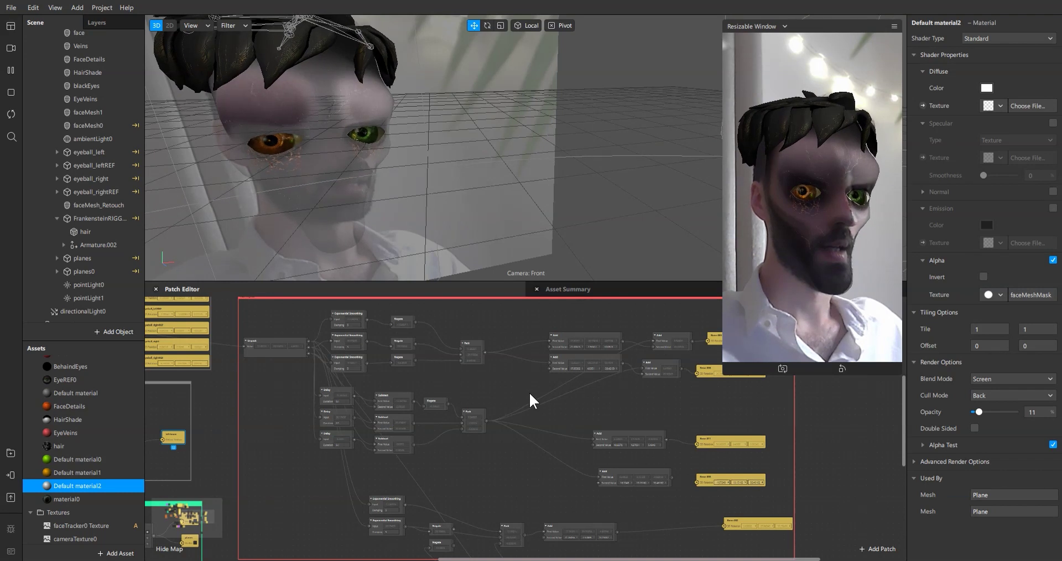
{"action": "left_click", "coordinate": [12, 94]}
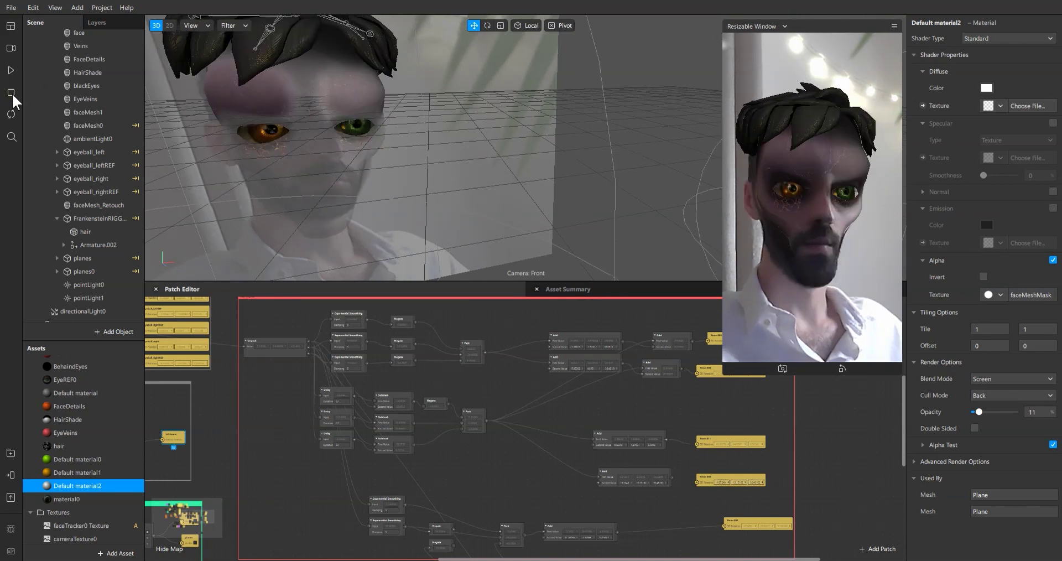
Restart the effect and orbit the viewport to a frontal view of the buried face
{"action": "left_click", "coordinate": [11, 92]}
{"action": "middle_click_drag", "start_coordinate": [475, 224], "coordinate": [440, 178]}
{"action": "left_click_drag", "start_coordinate": [441, 178], "coordinate": [479, 155]}
{"action": "scroll", "coordinate": [496, 168], "scroll_direction": "up", "scroll_amount": 5}
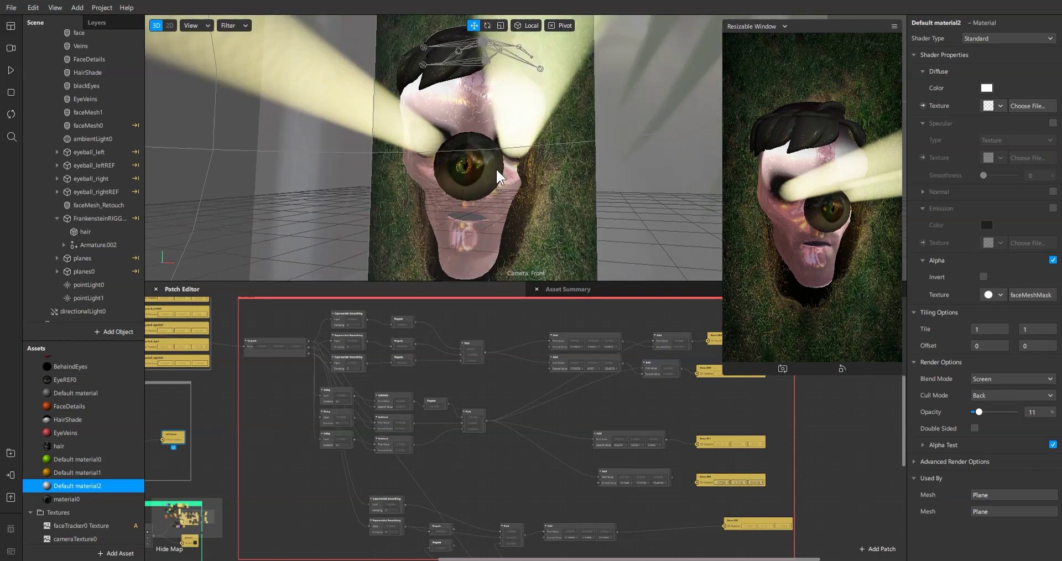